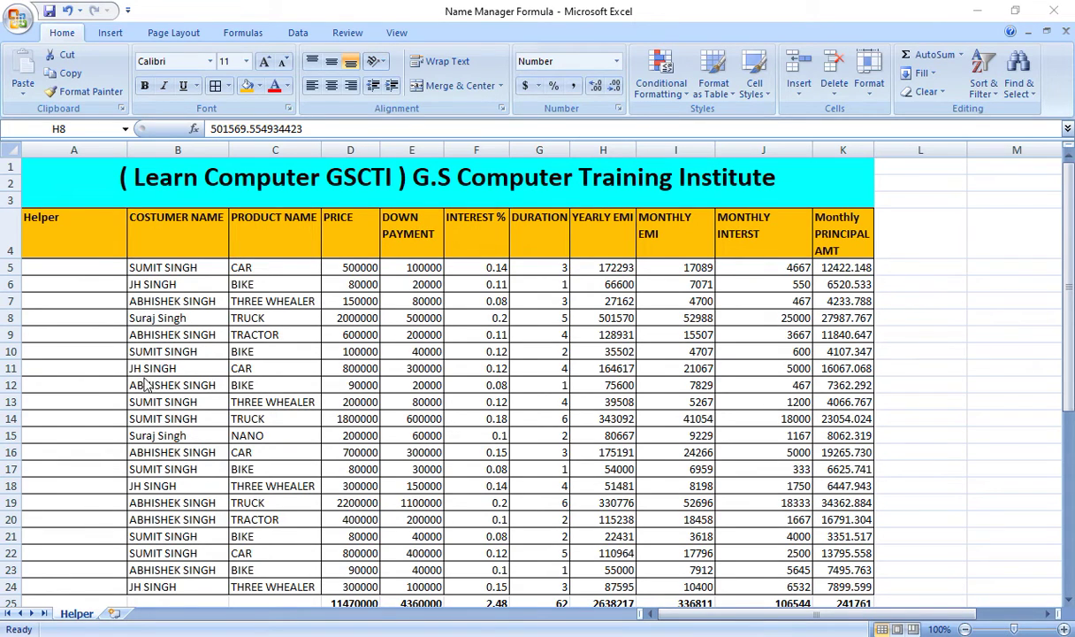
- In helper cell A5, begin the formula =B5&"_"&COUNTIF(
{"action": "left_click", "coordinate": [91, 267]}
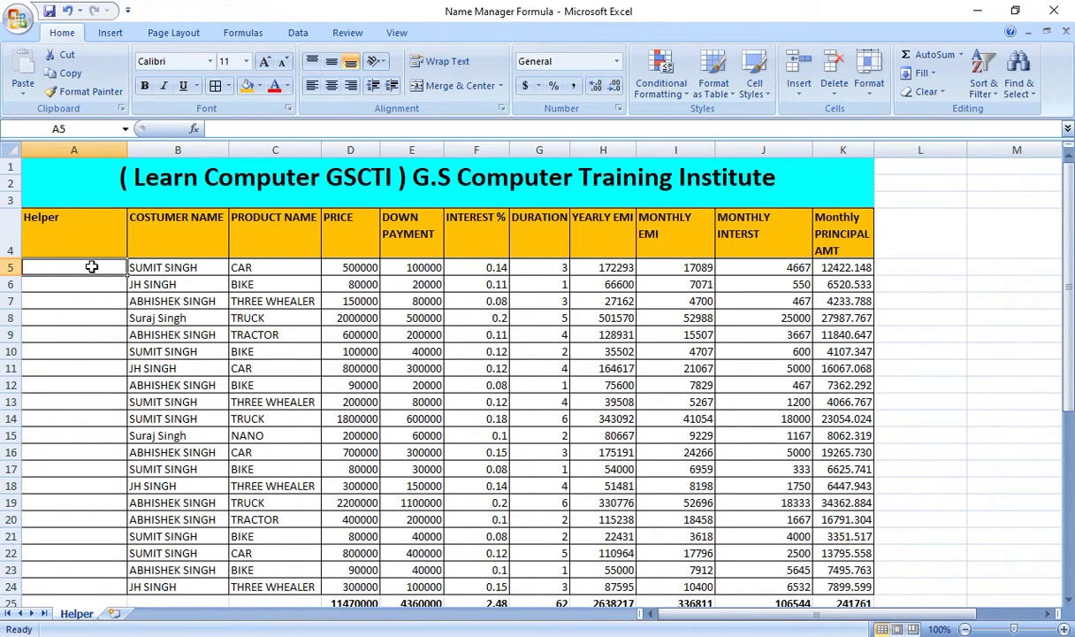
{"action": "key", "text": "Right"}
{"action": "key", "text": "Left"}
{"action": "type", "text": "="}
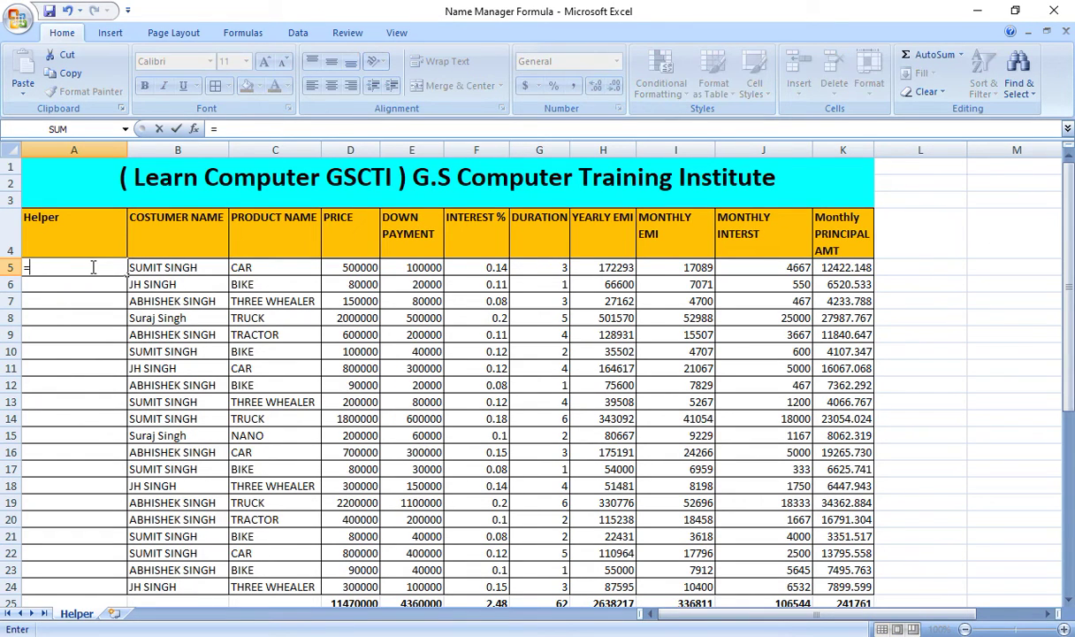
{"action": "type", "text": "B"}
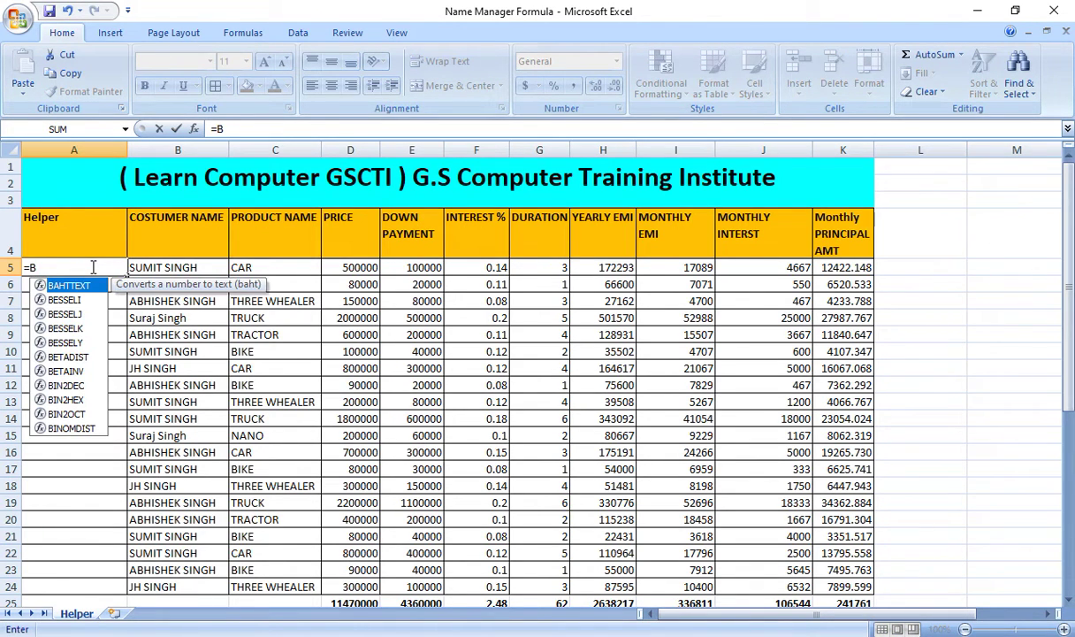
{"action": "type", "text": "5"}
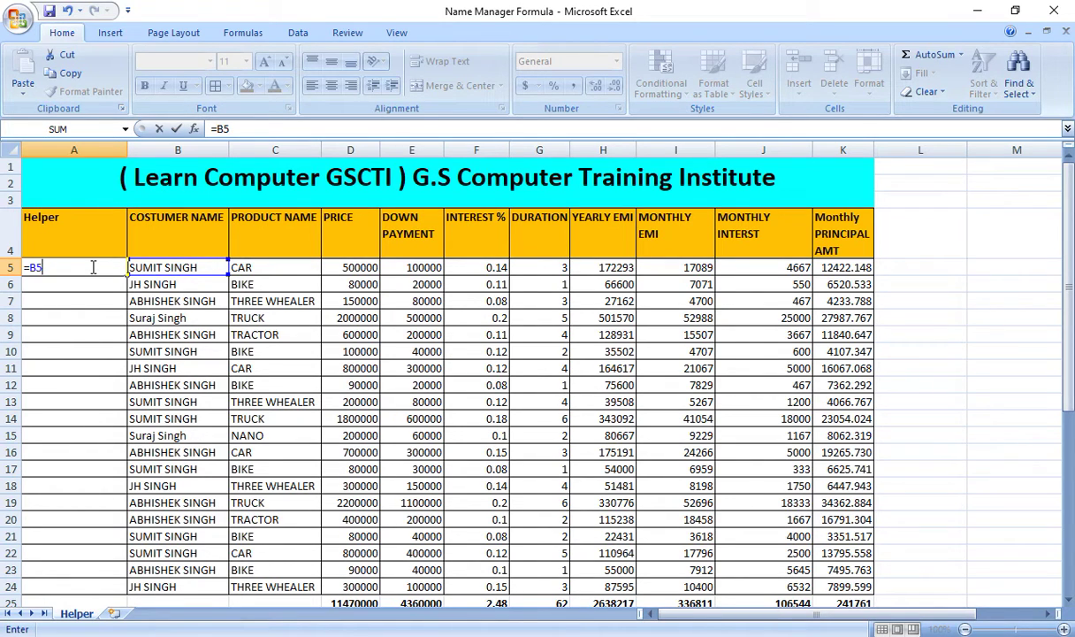
{"action": "type", "text": "&"}
{"action": "type", "text": "\""}
{"action": "type", "text": "_\""}
{"action": "type", "text": "&COUNTIF"}
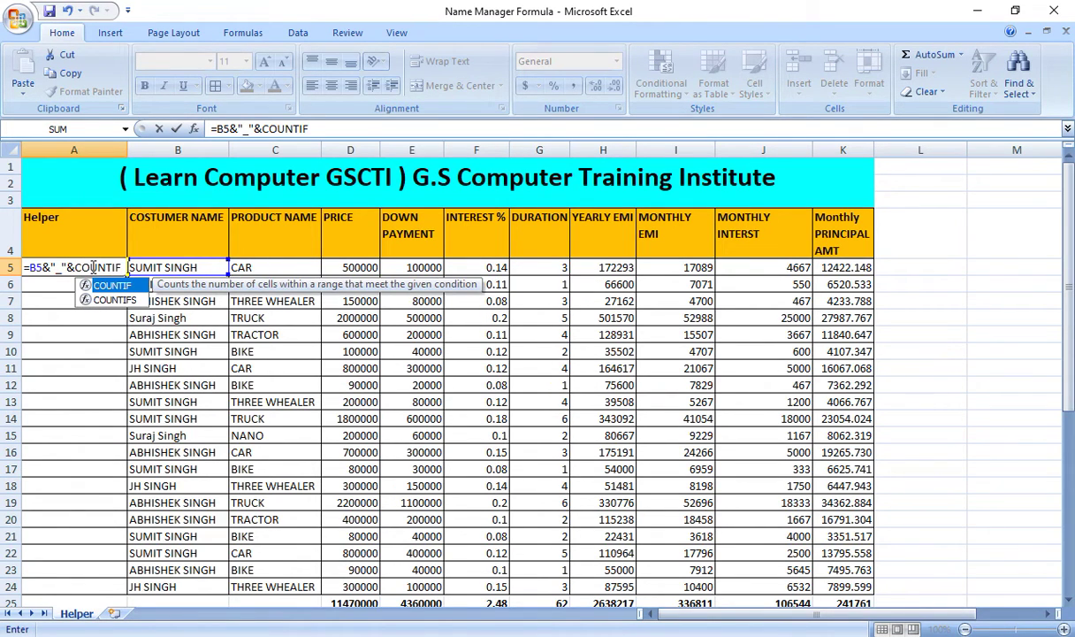
{"action": "type", "text": "("}
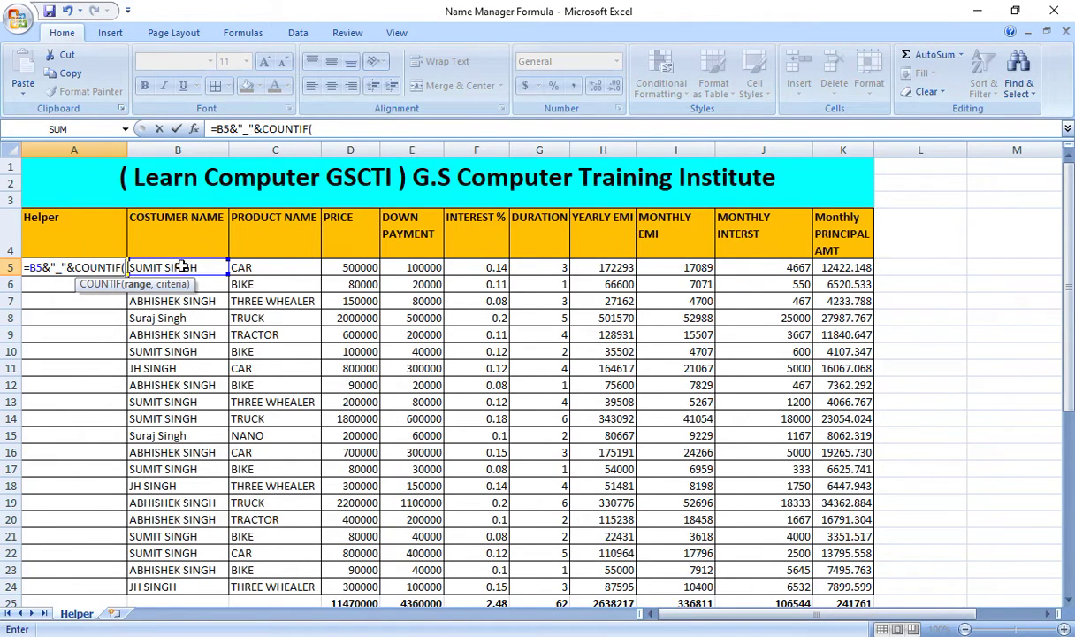
- Complete and confirm A5's formula as =B5&"_"&COUNTIF($B$5:B5,B5)
{"action": "left_click", "coordinate": [181, 268]}
{"action": "key", "text": "F4"}
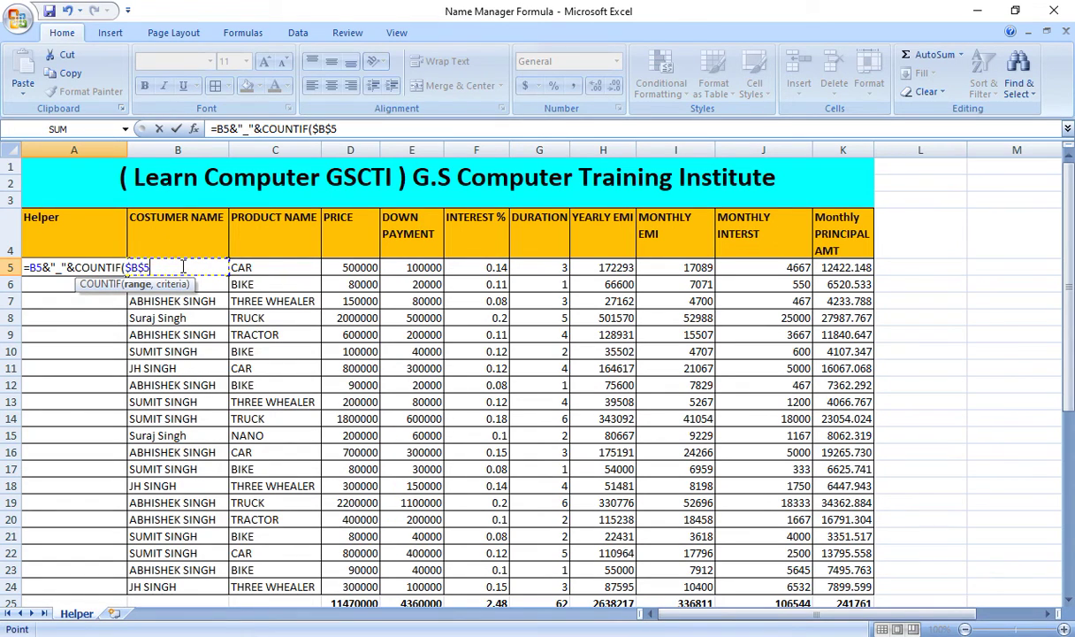
{"action": "key", "text": "F8"}
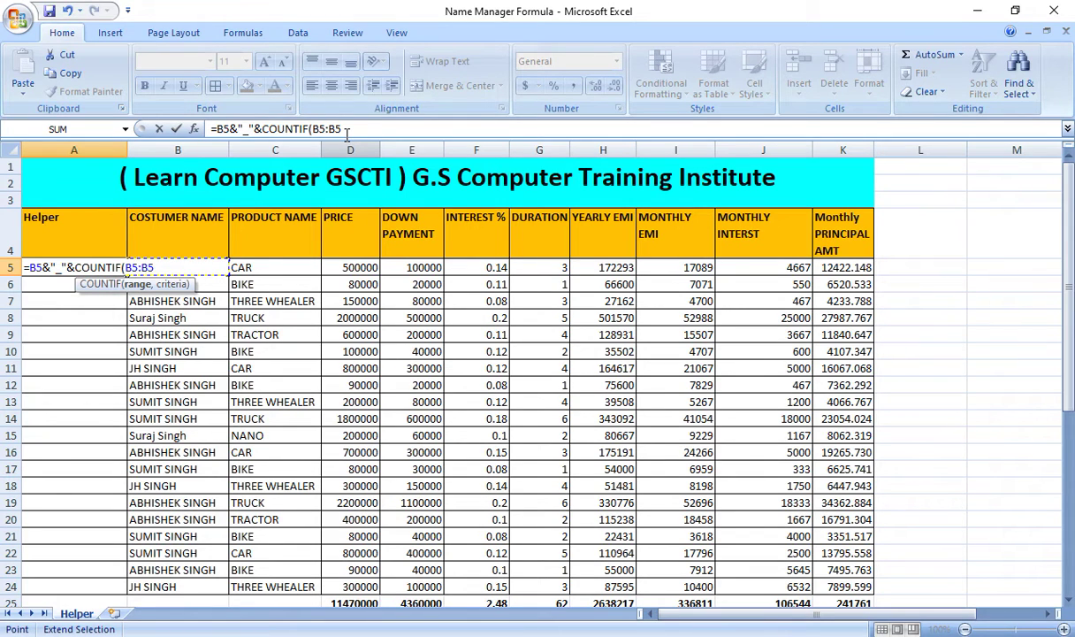
{"action": "type", "text": ","}
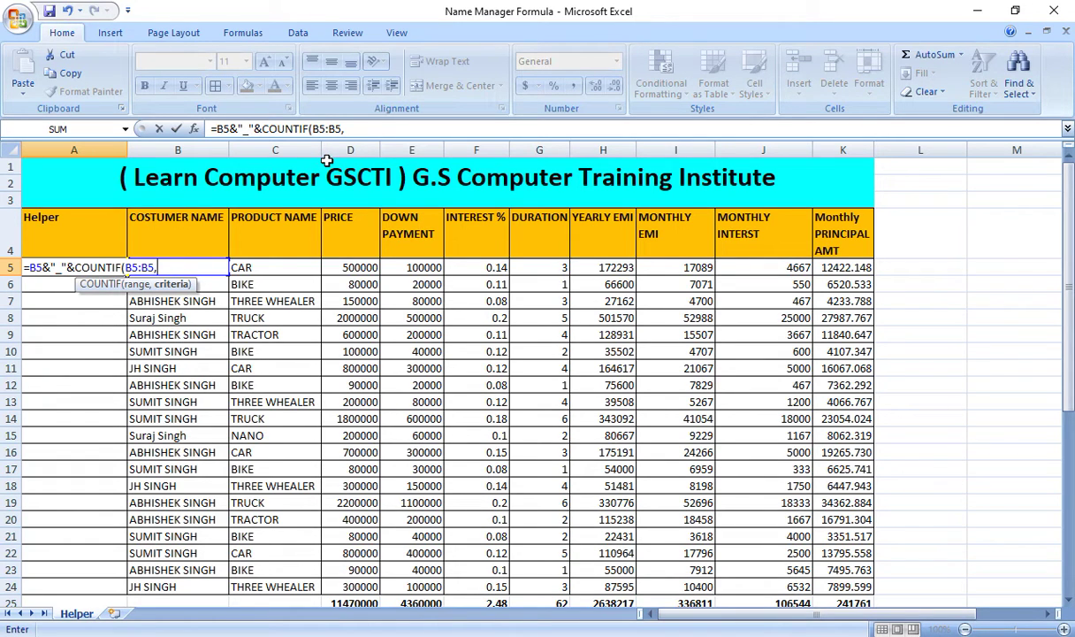
{"action": "type", "text": "B5"}
{"action": "left_click", "coordinate": [320, 129]}
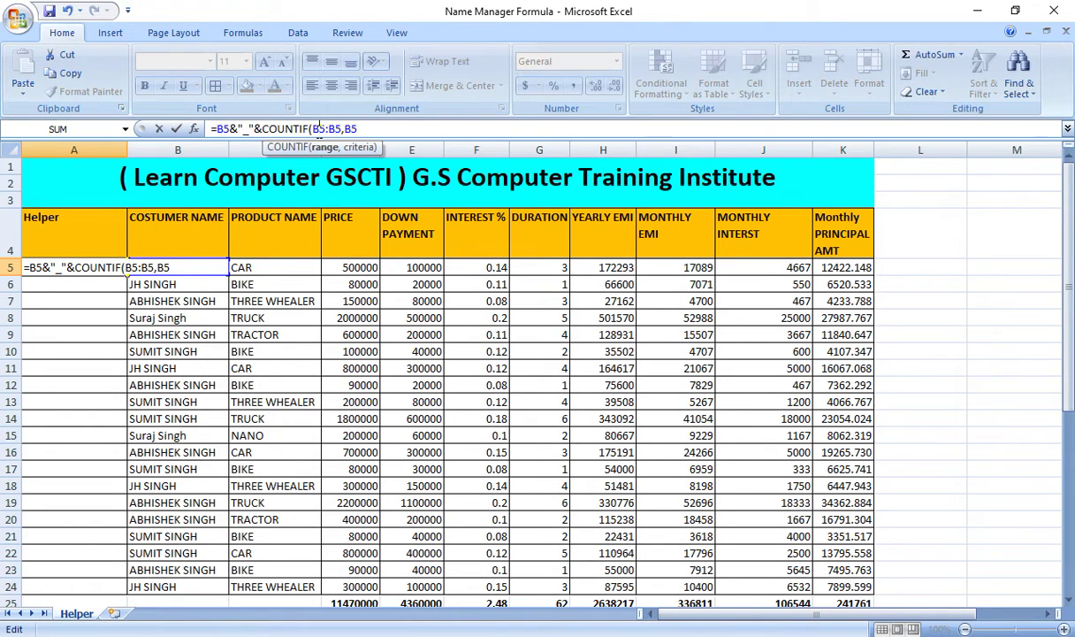
{"action": "key", "text": "F4"}
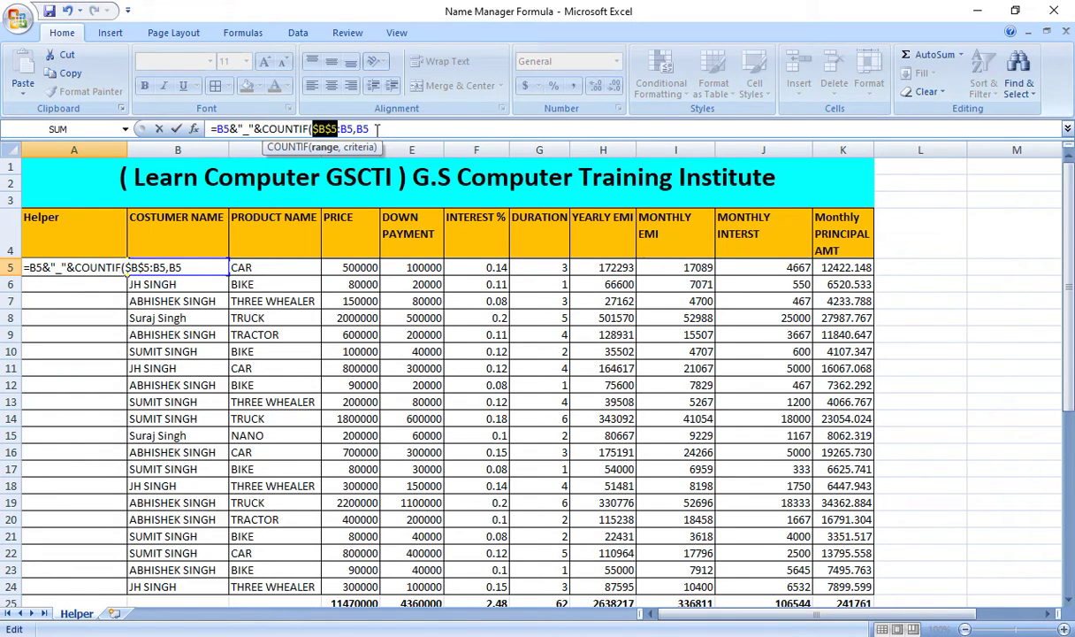
{"action": "left_click", "coordinate": [358, 129]}
{"action": "type", "text": ")"}
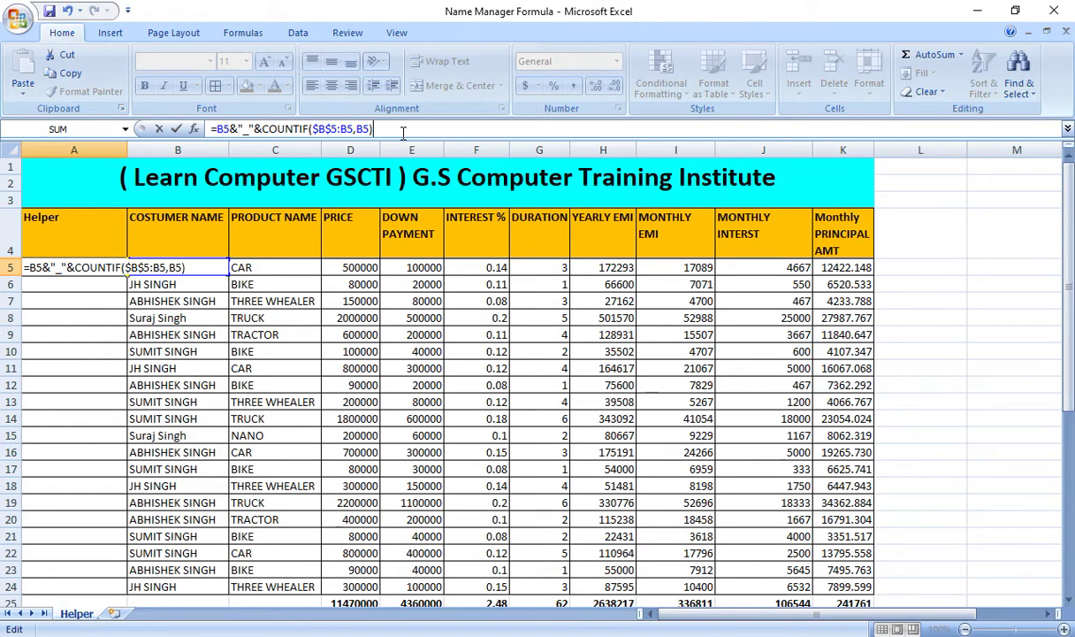
{"action": "key", "text": "Return"}
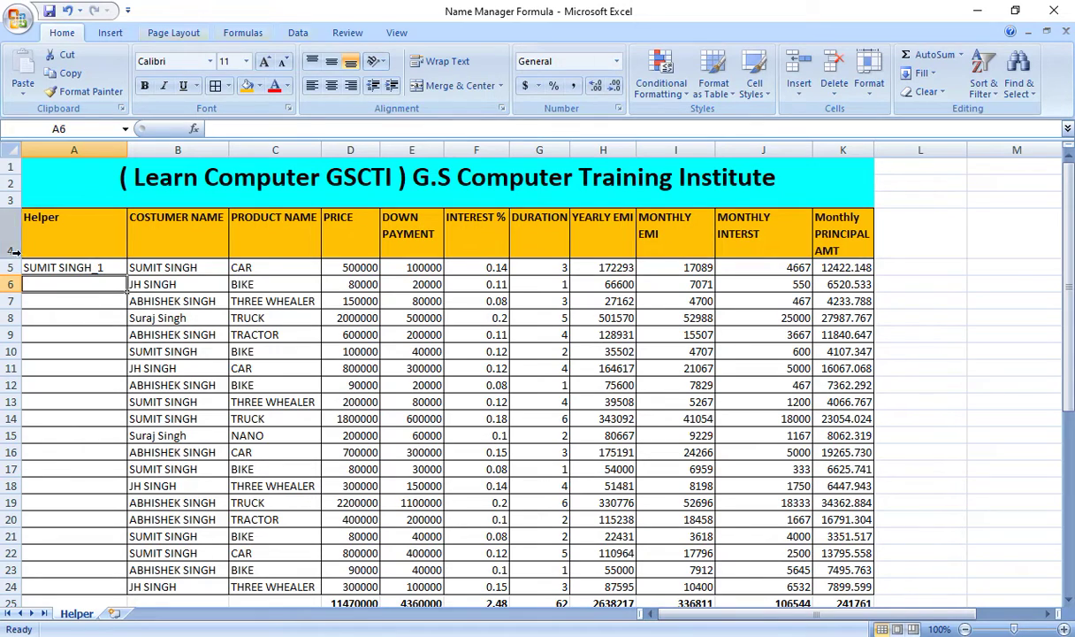
- Fill the A5 helper formula down the Helper column to A24
{"action": "left_click", "coordinate": [77, 266]}
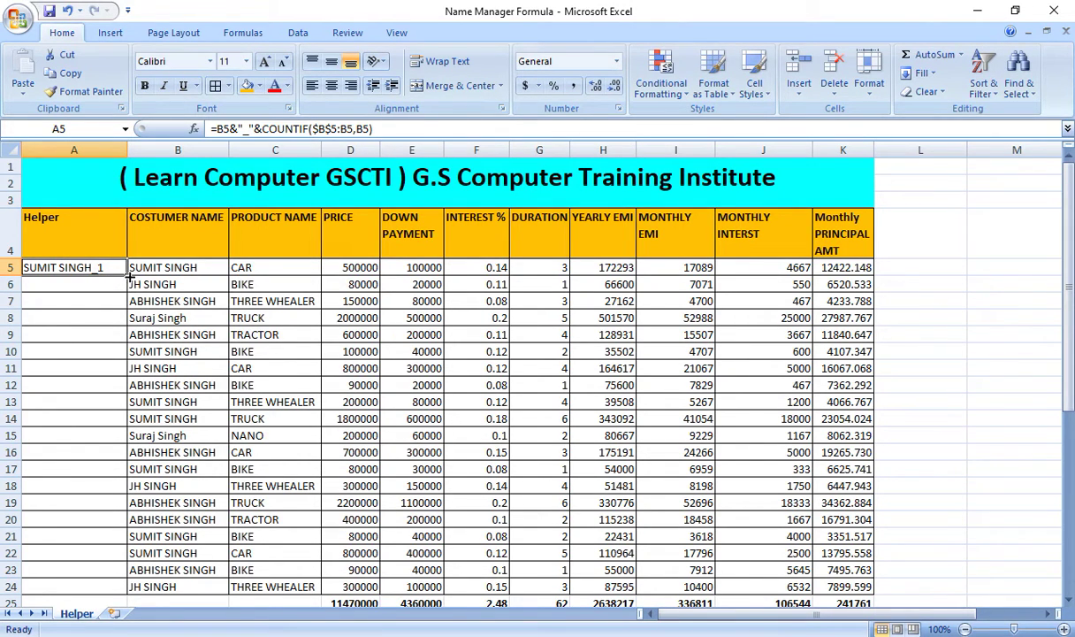
{"action": "double_click", "coordinate": [127, 274]}
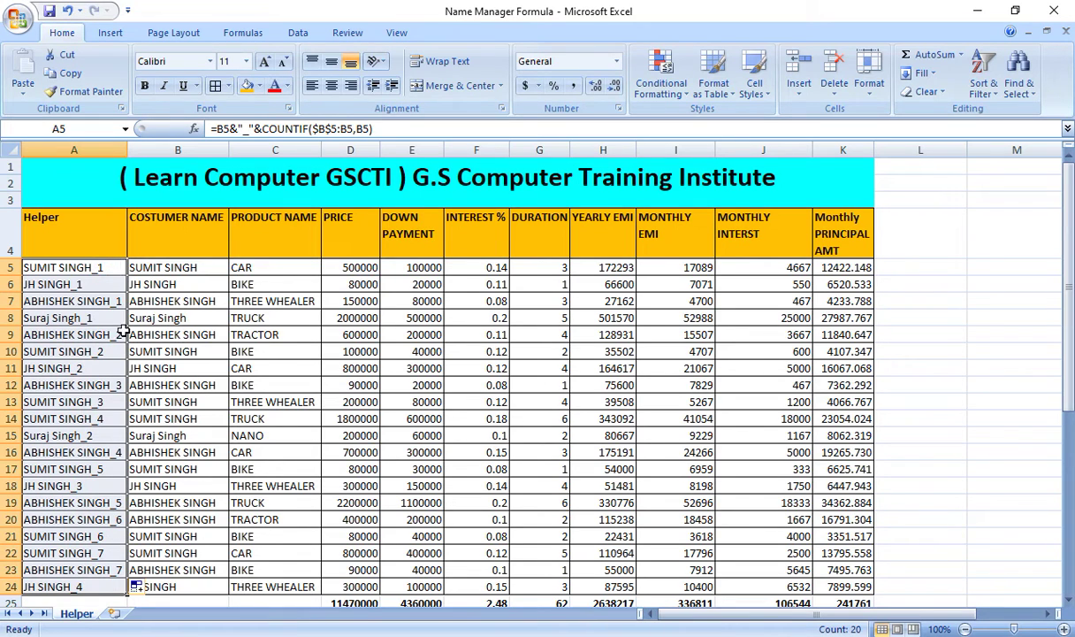
{"action": "scroll", "coordinate": [113, 300], "scroll_direction": "down", "scroll_amount": 4}
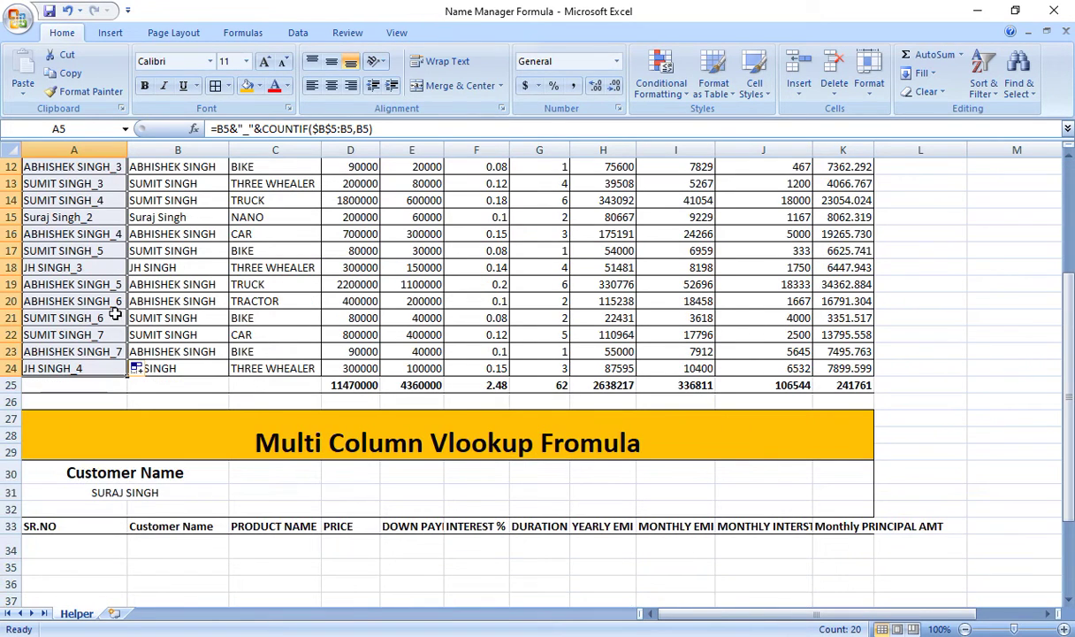
{"action": "scroll", "coordinate": [71, 375], "scroll_direction": "up", "scroll_amount": 4}
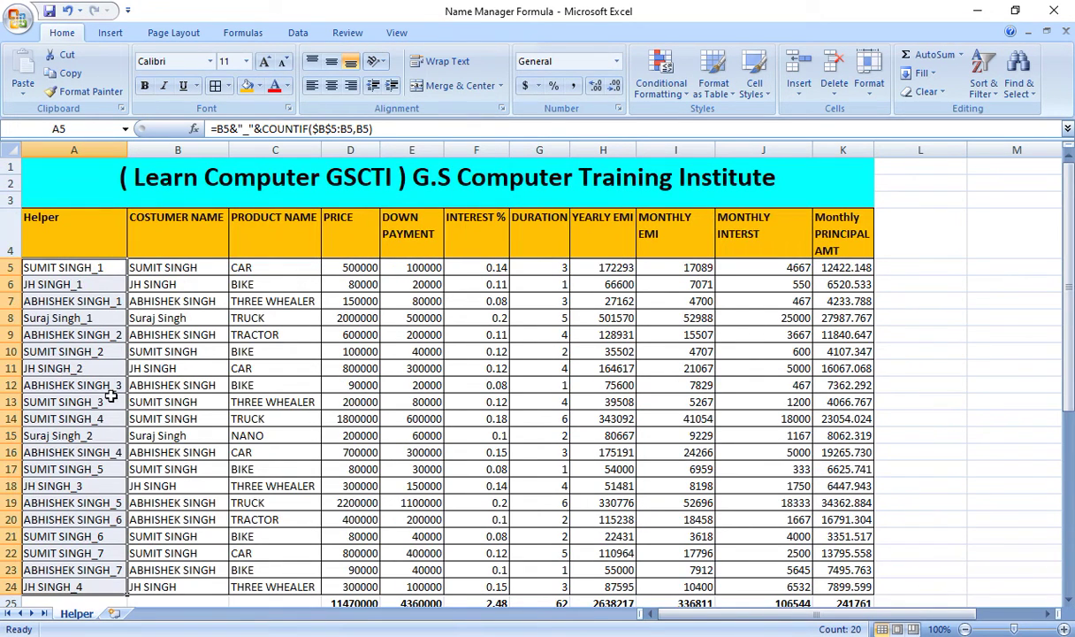
- Spot-check the copied helper formulas in several rows, including rows 16 and 19
{"action": "left_click", "coordinate": [79, 351]}
{"action": "left_click", "coordinate": [84, 418]}
{"action": "left_click", "coordinate": [85, 450]}
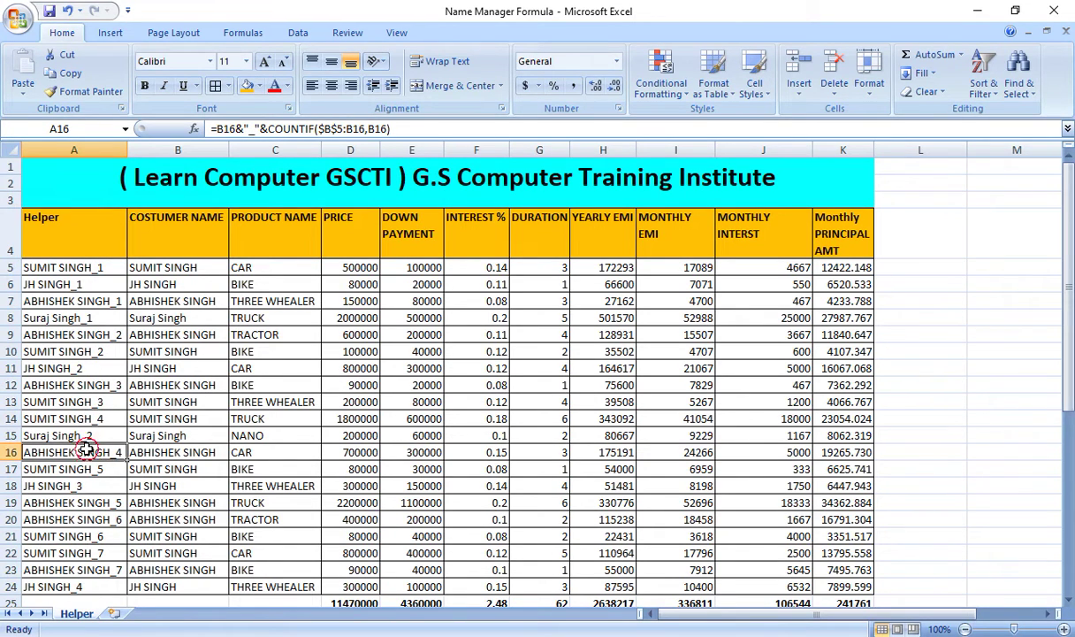
{"action": "left_click", "coordinate": [93, 500]}
{"action": "scroll", "coordinate": [97, 420], "scroll_direction": "down", "scroll_amount": 4}
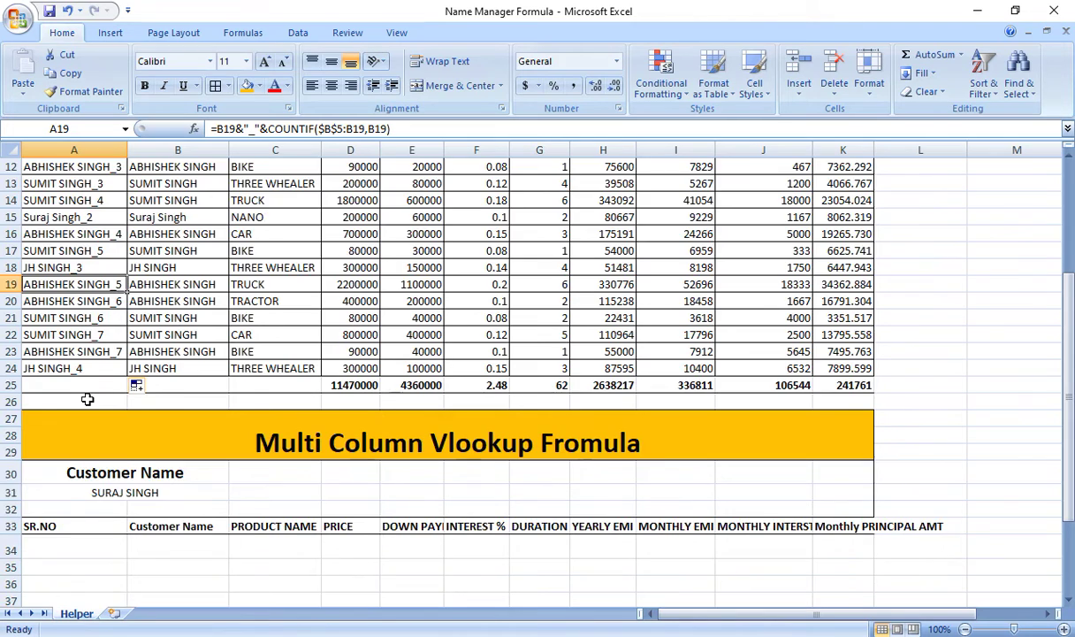
{"action": "scroll", "coordinate": [84, 385], "scroll_direction": "up", "scroll_amount": 4}
{"action": "scroll", "coordinate": [58, 354], "scroll_direction": "down", "scroll_amount": 7}
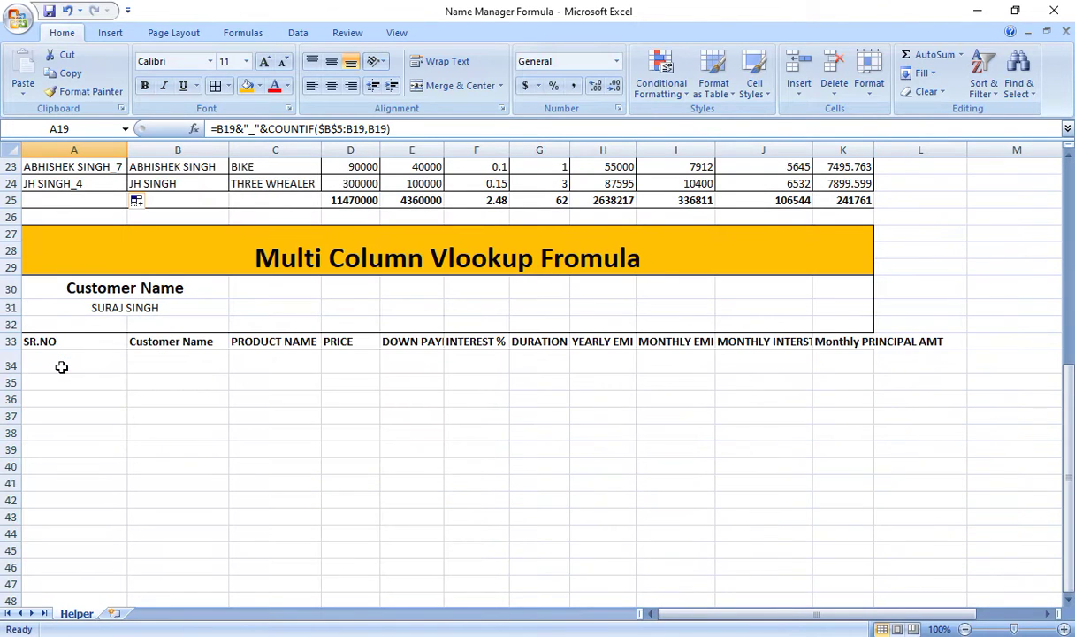
{"action": "left_click", "coordinate": [115, 307]}
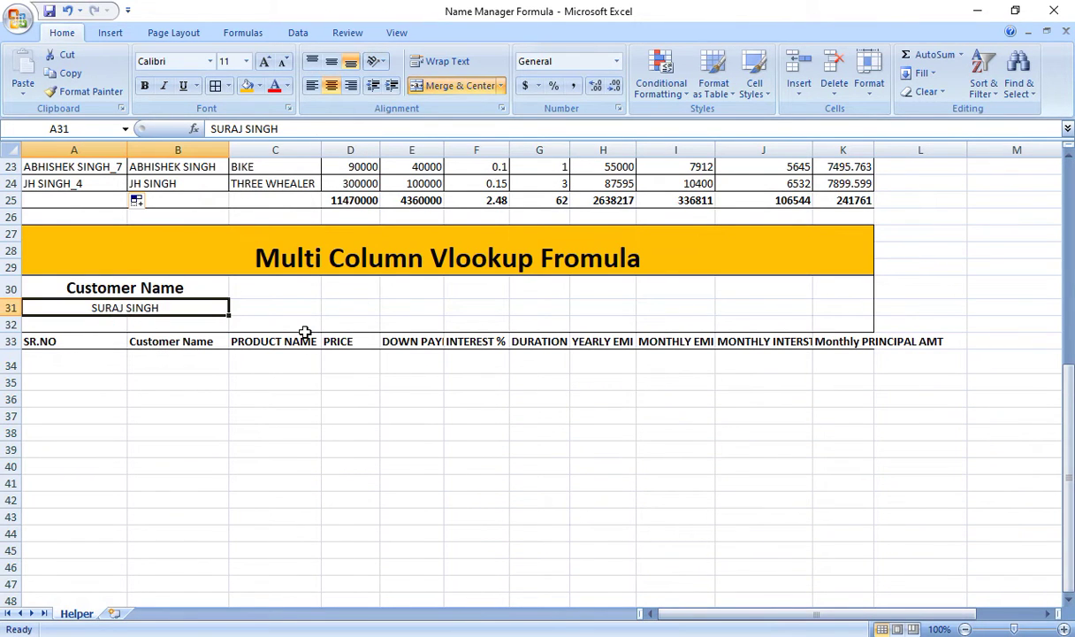
- Clear the customer name from cell A31
{"action": "key", "text": "Delete"}
{"action": "scroll", "coordinate": [343, 364], "scroll_direction": "up", "scroll_amount": 7}
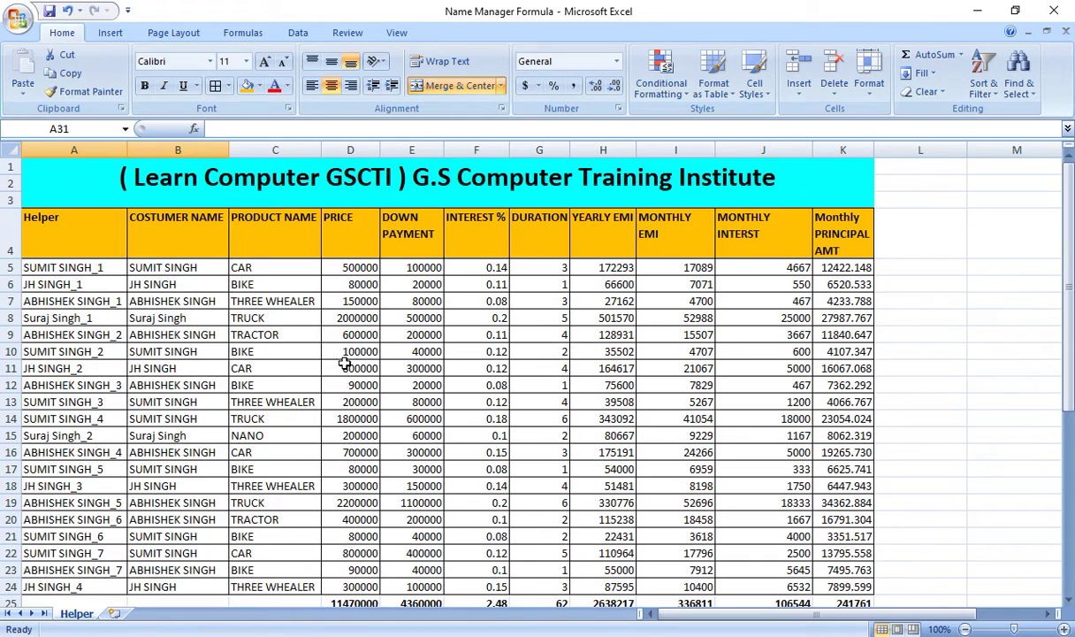
{"action": "scroll", "coordinate": [345, 363], "scroll_direction": "down", "scroll_amount": 7}
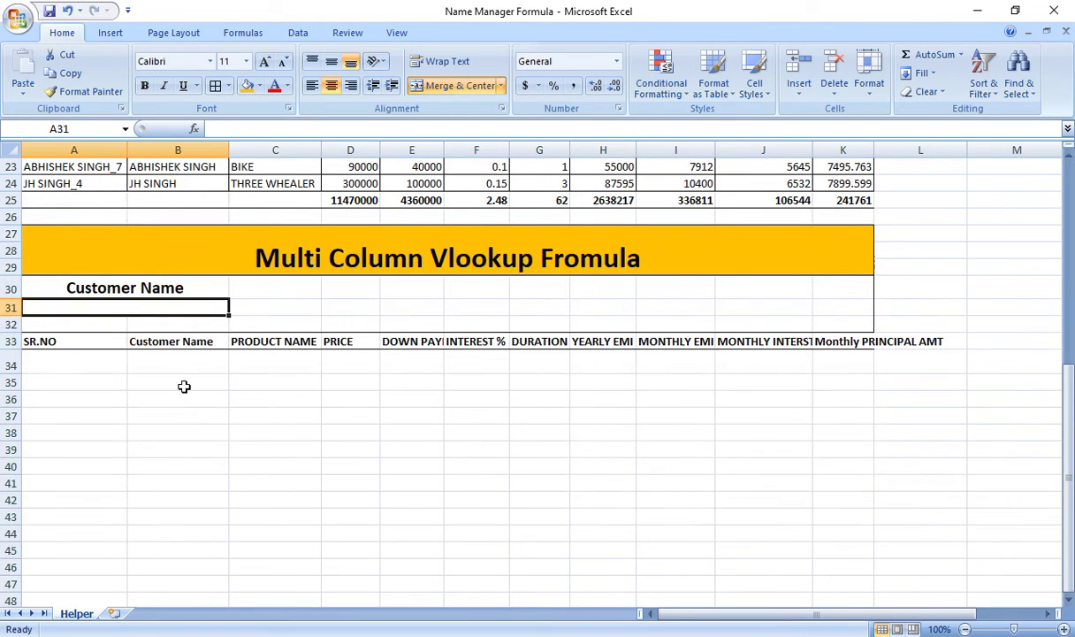
- Enter serial numbers 1 through 10 in SR.NO cells A34:A43
{"action": "left_click", "coordinate": [98, 360]}
{"action": "scroll", "coordinate": [276, 372], "scroll_direction": "up", "scroll_amount": 7}
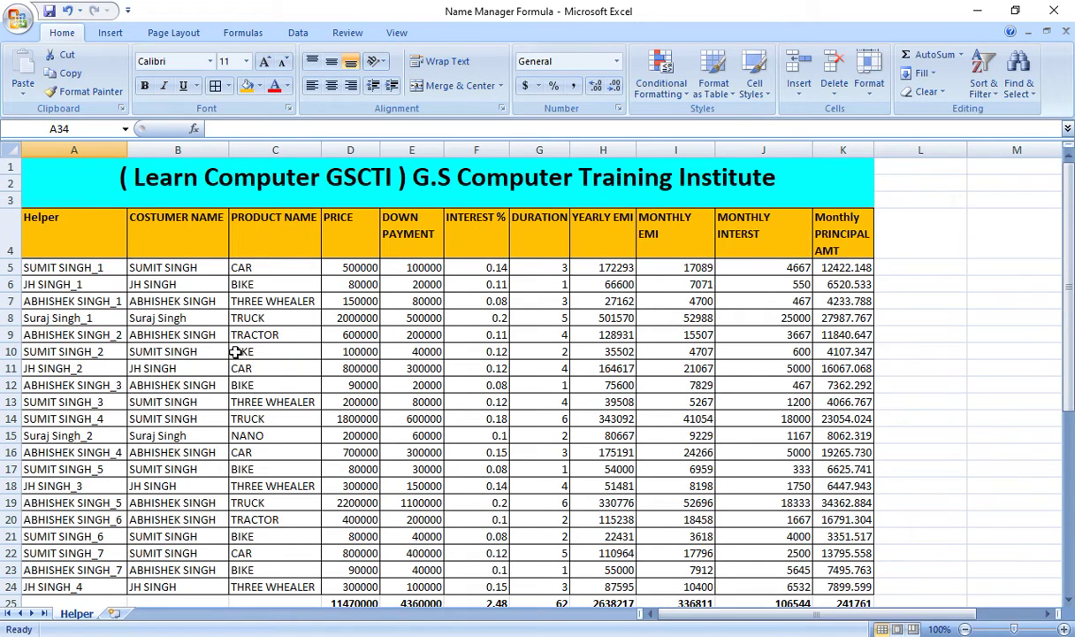
{"action": "scroll", "coordinate": [220, 358], "scroll_direction": "down", "scroll_amount": 7}
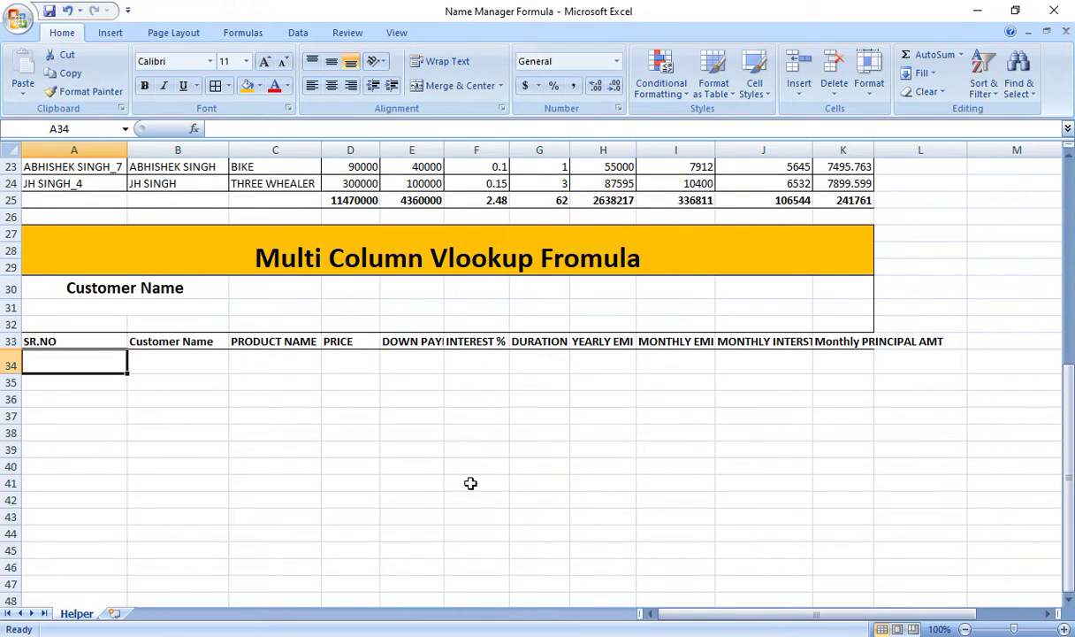
{"action": "type", "text": "1"}
{"action": "key", "text": "Return"}
{"action": "type", "text": "2"}
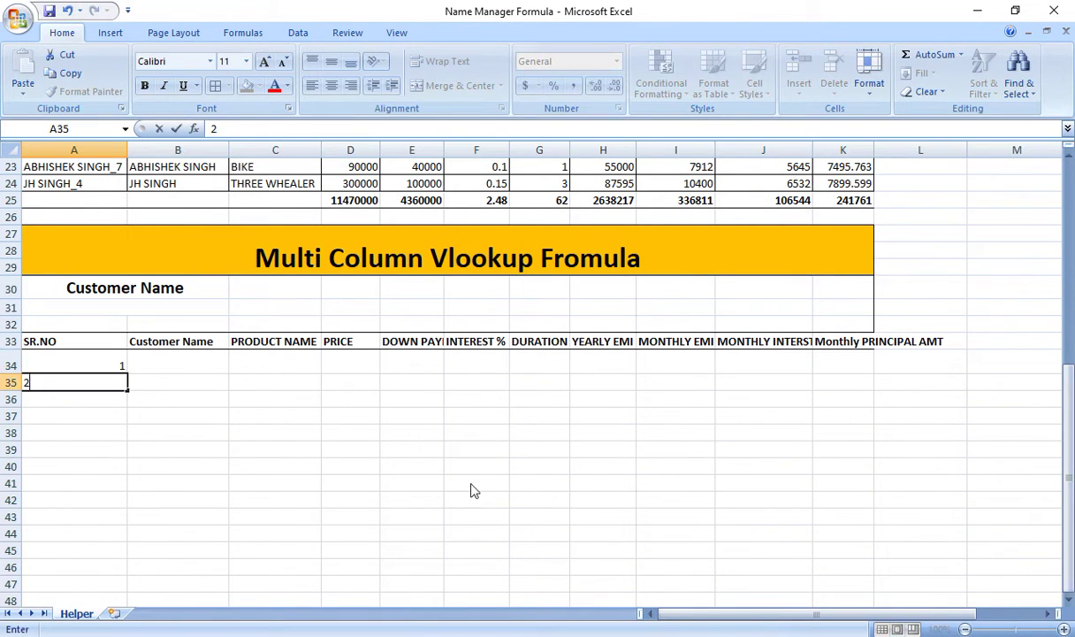
{"action": "key", "text": "Return"}
{"action": "type", "text": "3"}
{"action": "key", "text": "Return"}
{"action": "type", "text": "4"}
{"action": "key", "text": "Return"}
{"action": "type", "text": "5"}
{"action": "key", "text": "Return"}
{"action": "type", "text": "6"}
{"action": "key", "text": "Return"}
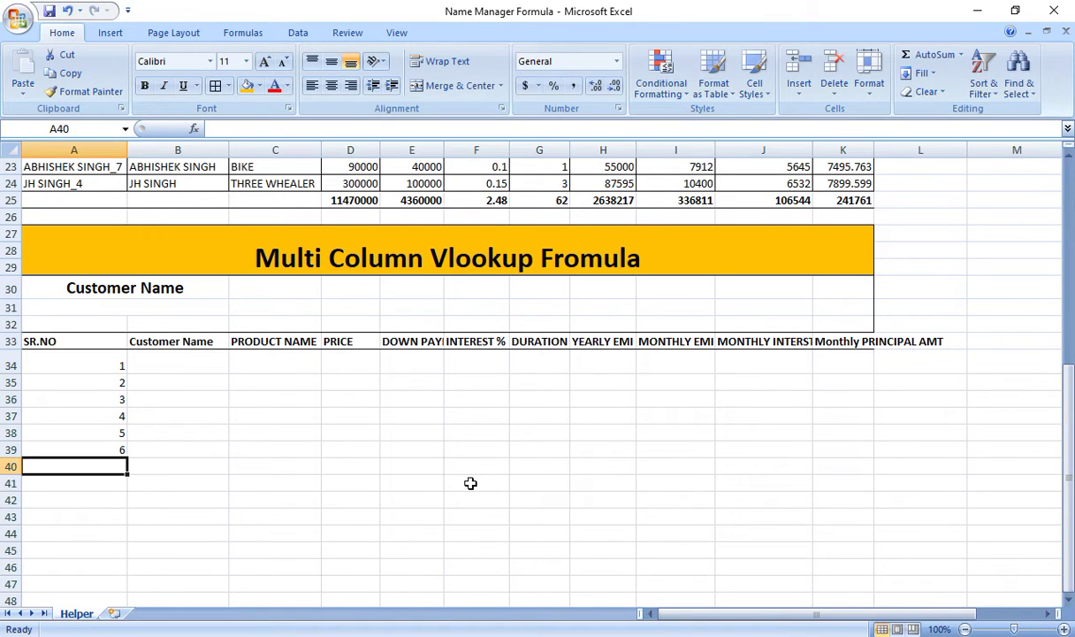
{"action": "type", "text": "7"}
{"action": "key", "text": "Return"}
{"action": "type", "text": "8"}
{"action": "key", "text": "Return"}
{"action": "type", "text": "9"}
{"action": "key", "text": "Return"}
{"action": "type", "text": "10"}
{"action": "key", "text": "Return"}
{"action": "scroll", "coordinate": [204, 497], "scroll_direction": "up", "scroll_amount": 4}
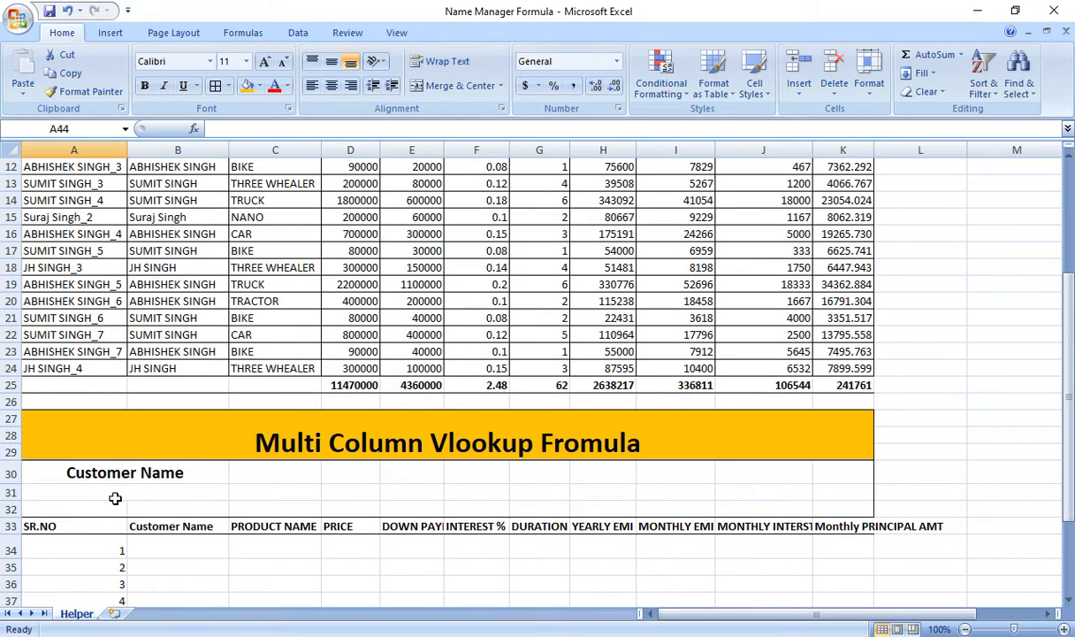
{"action": "left_click", "coordinate": [118, 496]}
{"action": "type", "text": "="}
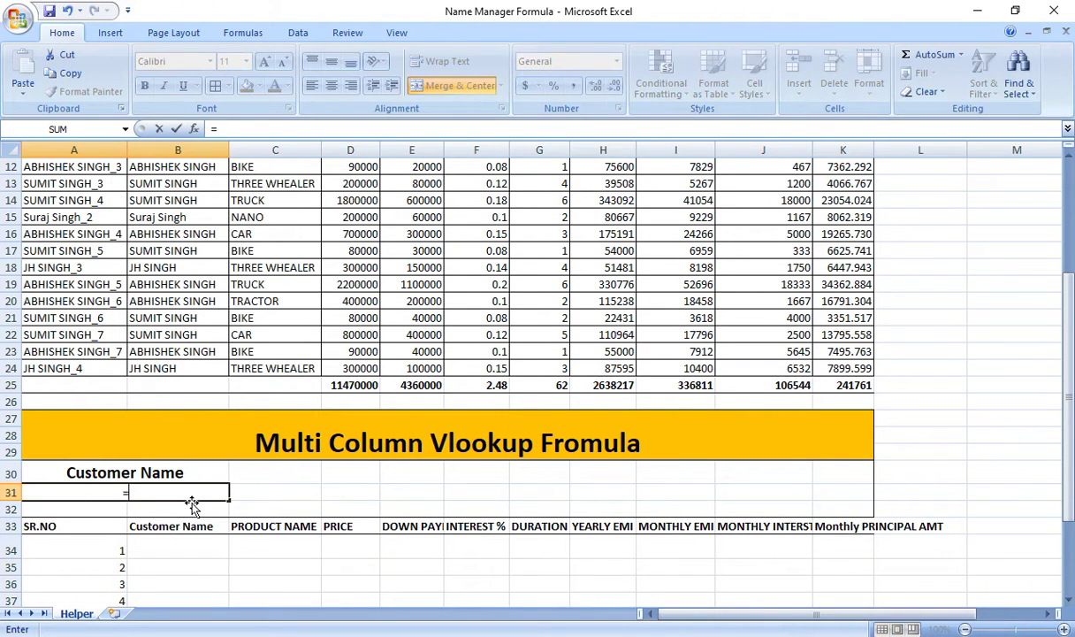
{"action": "scroll", "coordinate": [190, 491], "scroll_direction": "up", "scroll_amount": 4}
{"action": "left_click", "coordinate": [175, 267]}
{"action": "key", "text": "Return"}
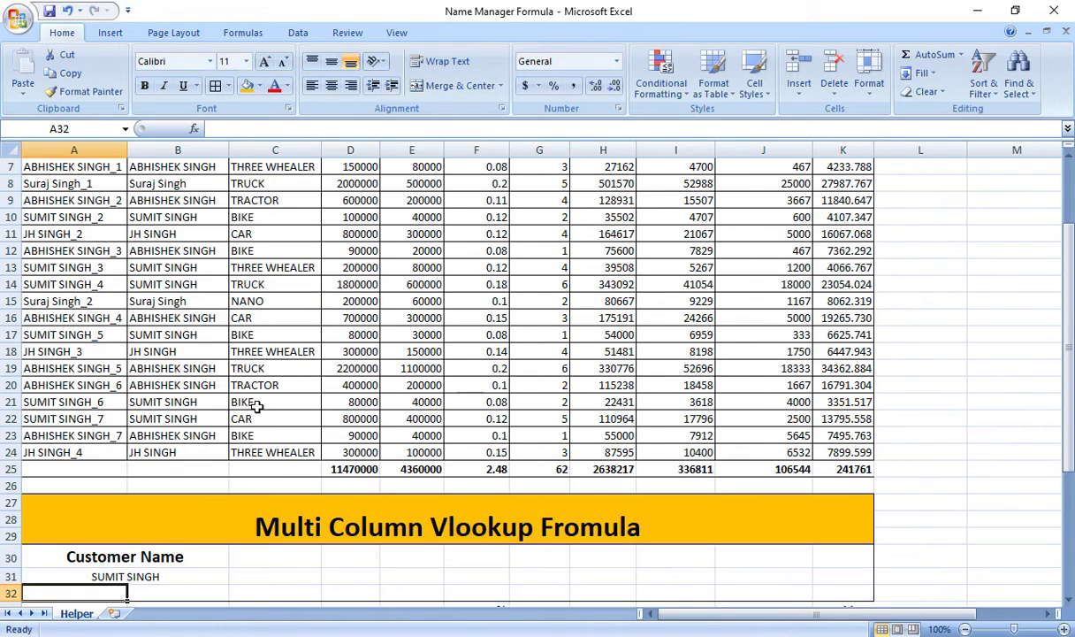
{"action": "left_click", "coordinate": [98, 573]}
- Select the report block B34:L43 and start a VLOOKUP formula in B34
{"action": "scroll", "coordinate": [256, 397], "scroll_direction": "down", "scroll_amount": 7}
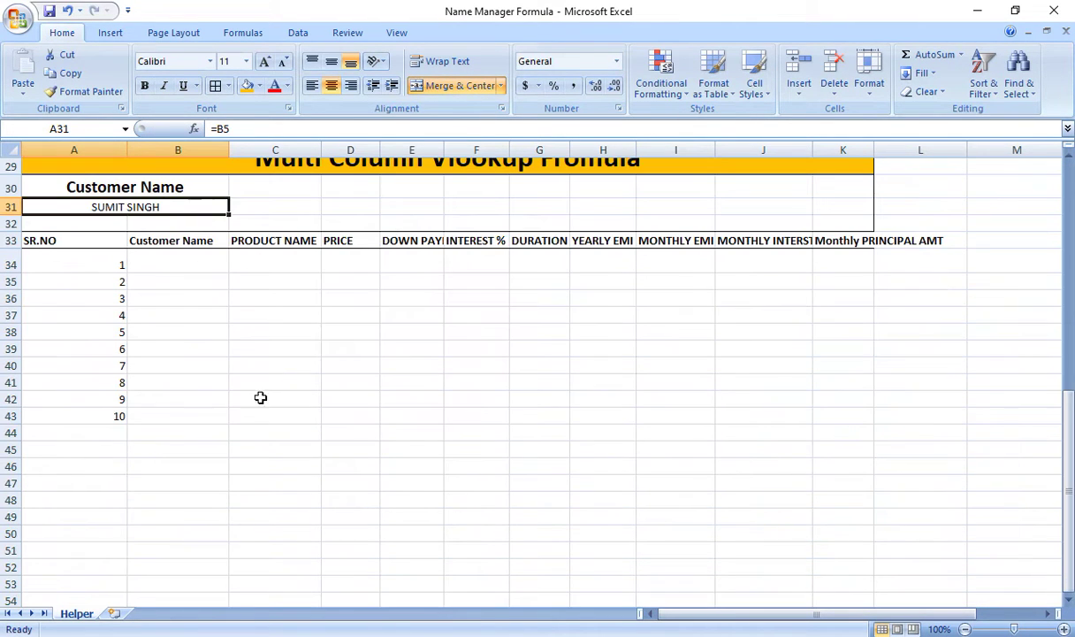
{"action": "left_click", "coordinate": [175, 268]}
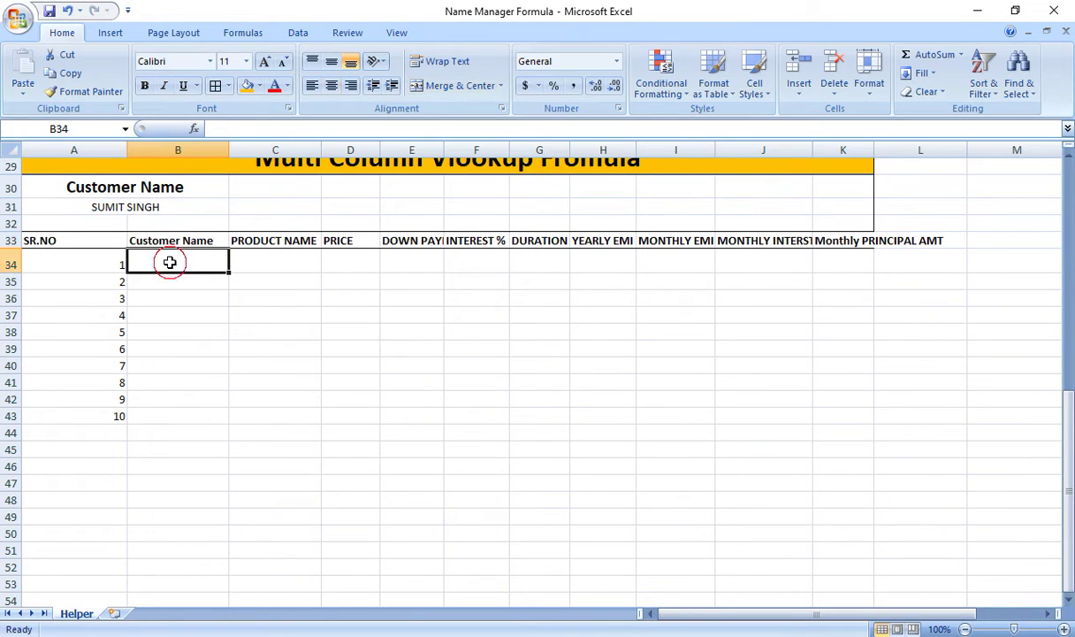
{"action": "key", "text": "shift+Right"}
{"action": "key", "text": "shift+Right"}
{"action": "key", "text": "shift+Right"}
{"action": "key", "text": "shift+Right"}
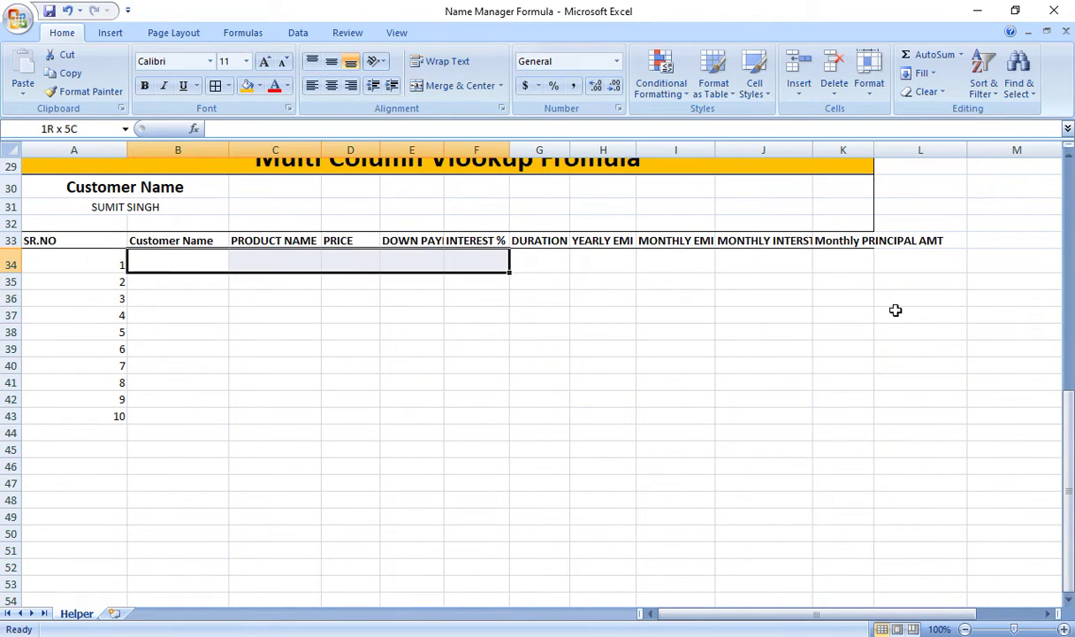
{"action": "key", "text": "shift+Right"}
{"action": "key", "text": "shift+Right"}
{"action": "key", "text": "shift+Right"}
{"action": "key", "text": "shift+Right"}
{"action": "key", "text": "shift+Right"}
{"action": "key", "text": "shift+Right"}
{"action": "key", "text": "shift+Down"}
{"action": "key", "text": "shift+Down"}
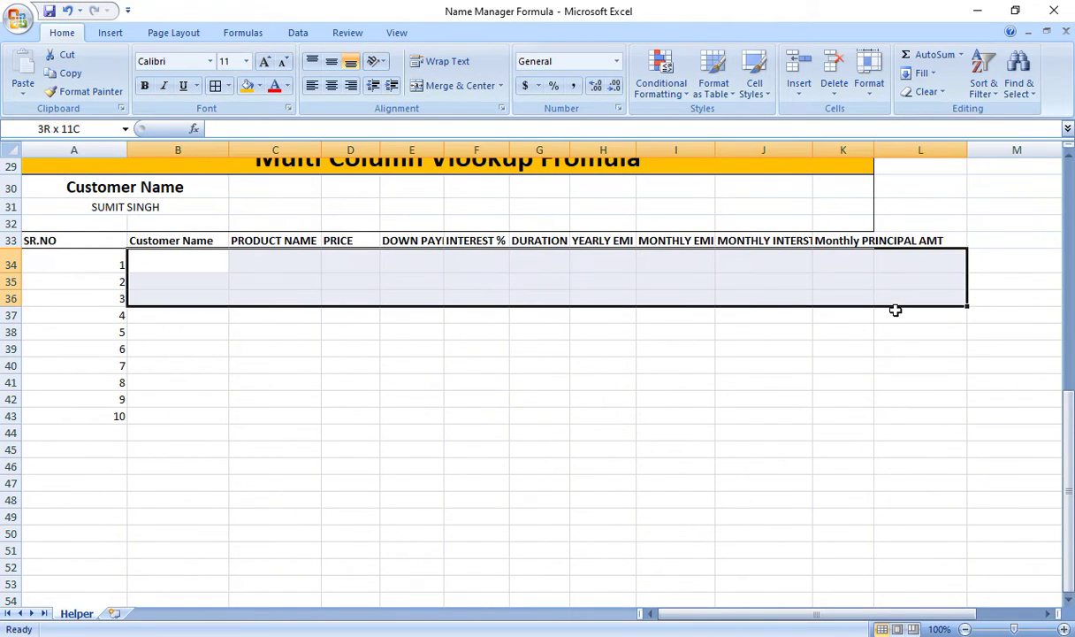
{"action": "key", "text": "shift+Down"}
{"action": "key", "text": "shift+Down"}
{"action": "key", "text": "shift+Down"}
{"action": "key", "text": "shift+Down"}
{"action": "key", "text": "shift+Down"}
{"action": "key", "text": "shift+Down"}
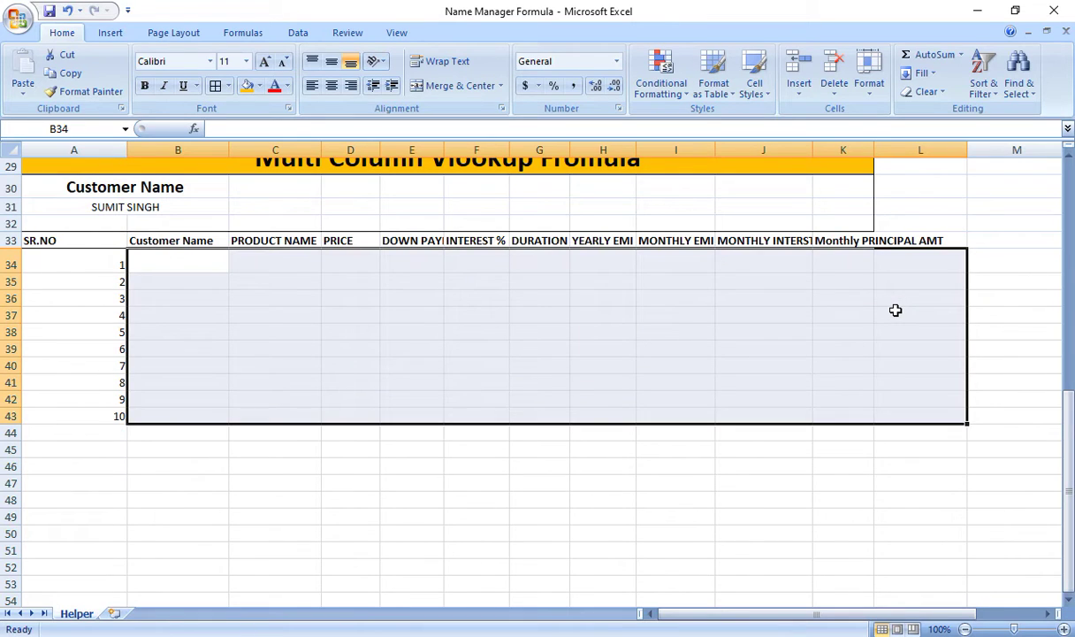
{"action": "type", "text": "="}
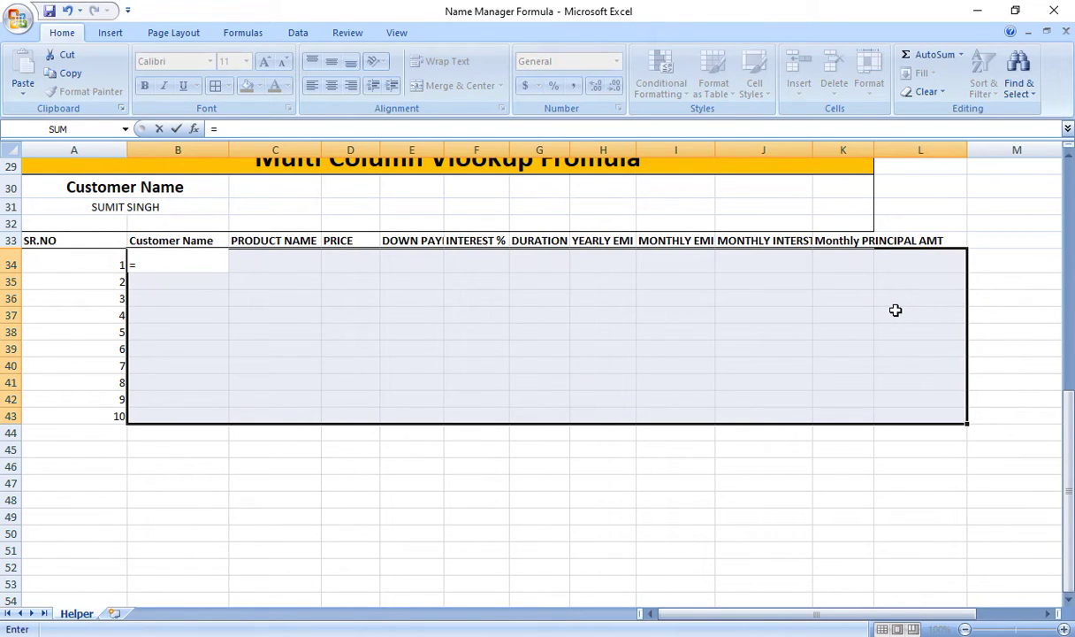
{"action": "type", "text": "VL"}
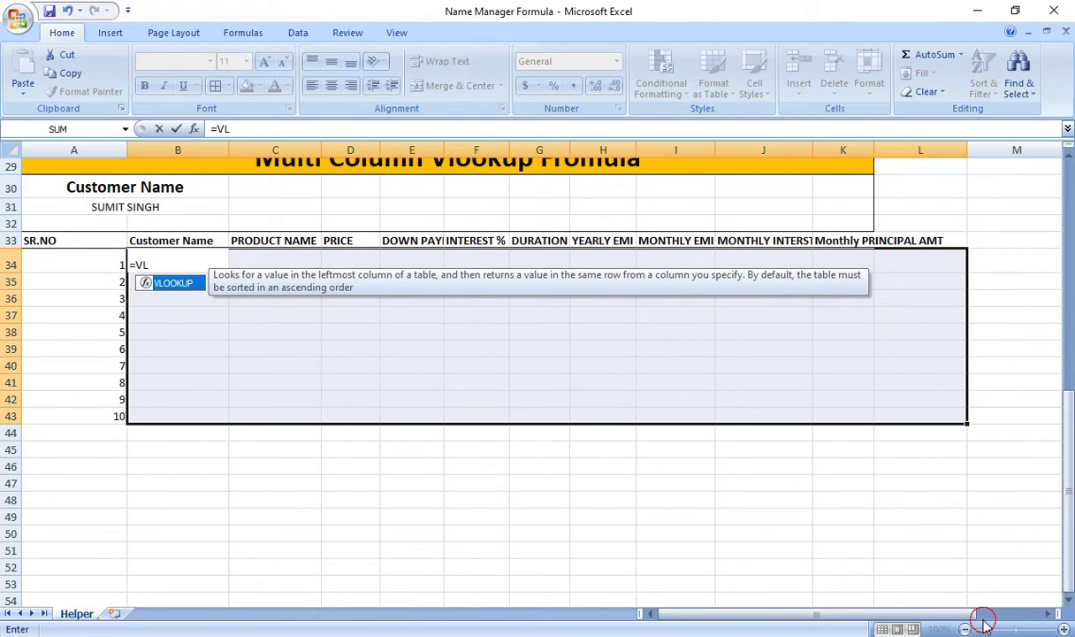
- Give B34's VLOOKUP the lookup value $A$31&"_" and dismiss the too-few-arguments warning
{"action": "key", "text": "Tab"}
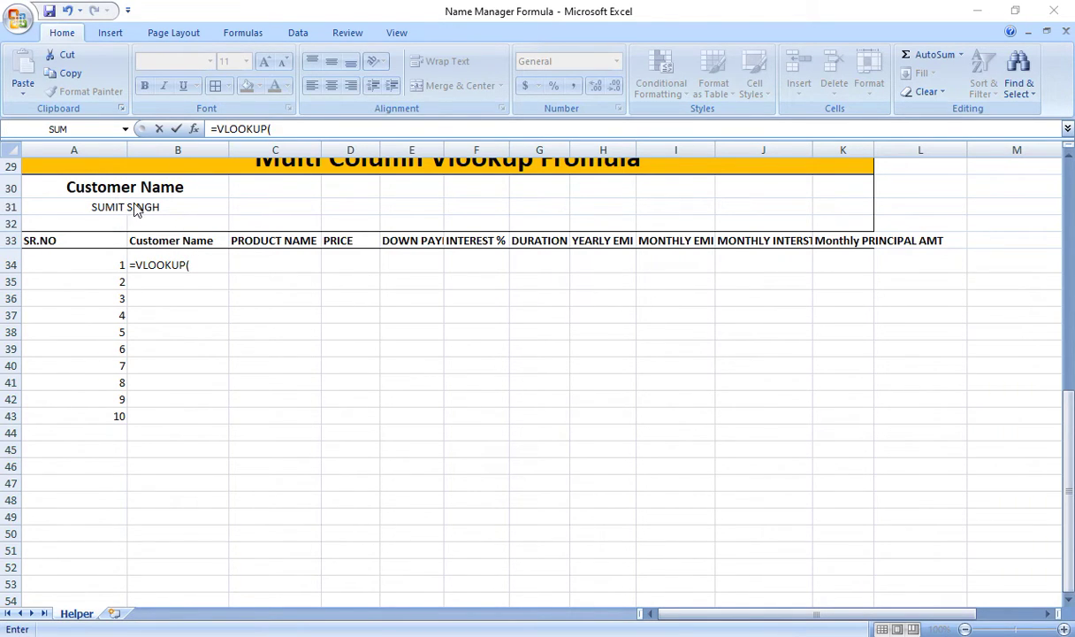
{"action": "left_click", "coordinate": [191, 258]}
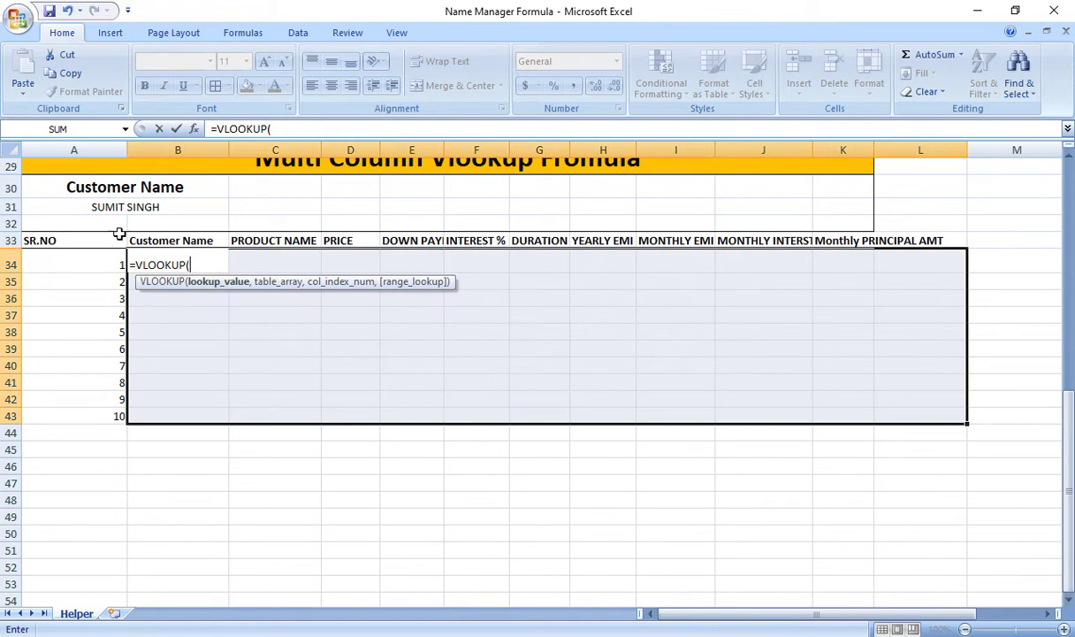
{"action": "left_click", "coordinate": [117, 207]}
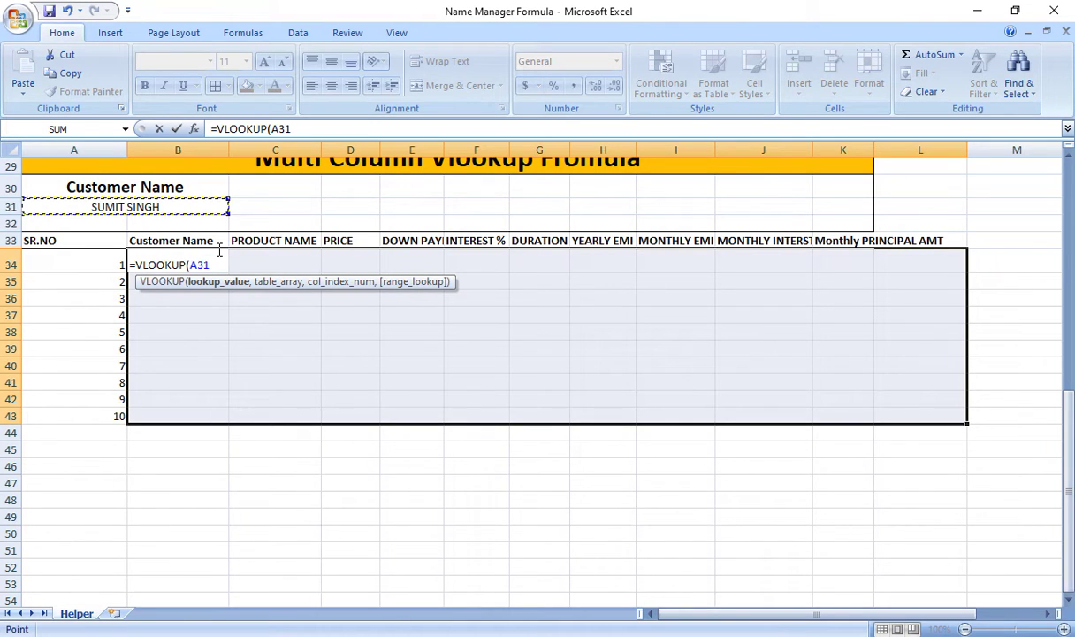
{"action": "key", "text": "F4"}
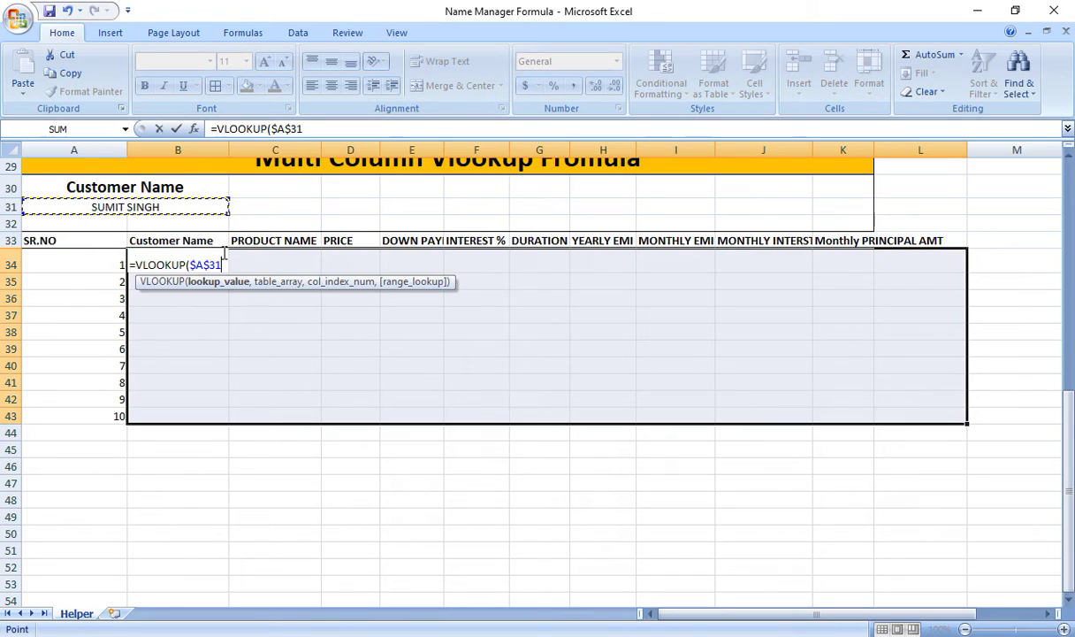
{"action": "type", "text": "&\""}
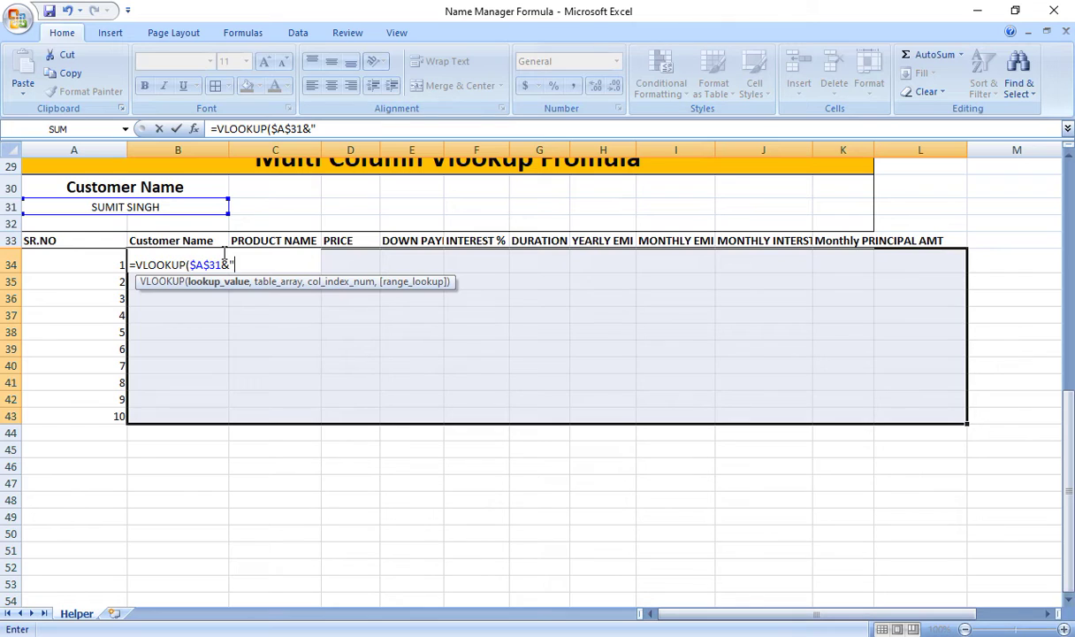
{"action": "type", "text": "_"}
{"action": "key", "text": "Return"}
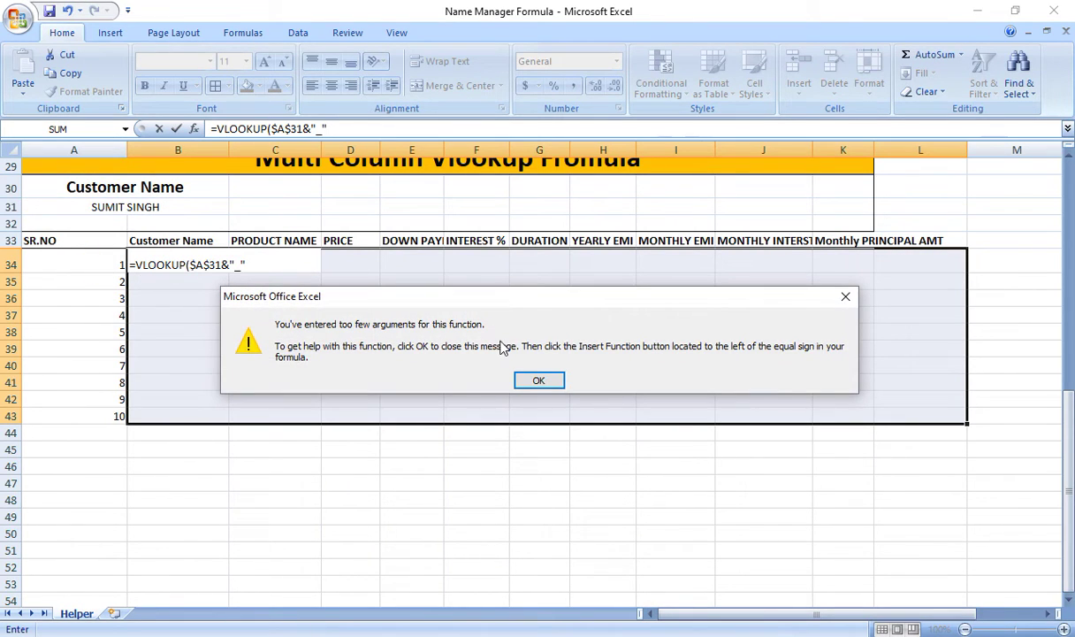
{"action": "left_click", "coordinate": [854, 300]}
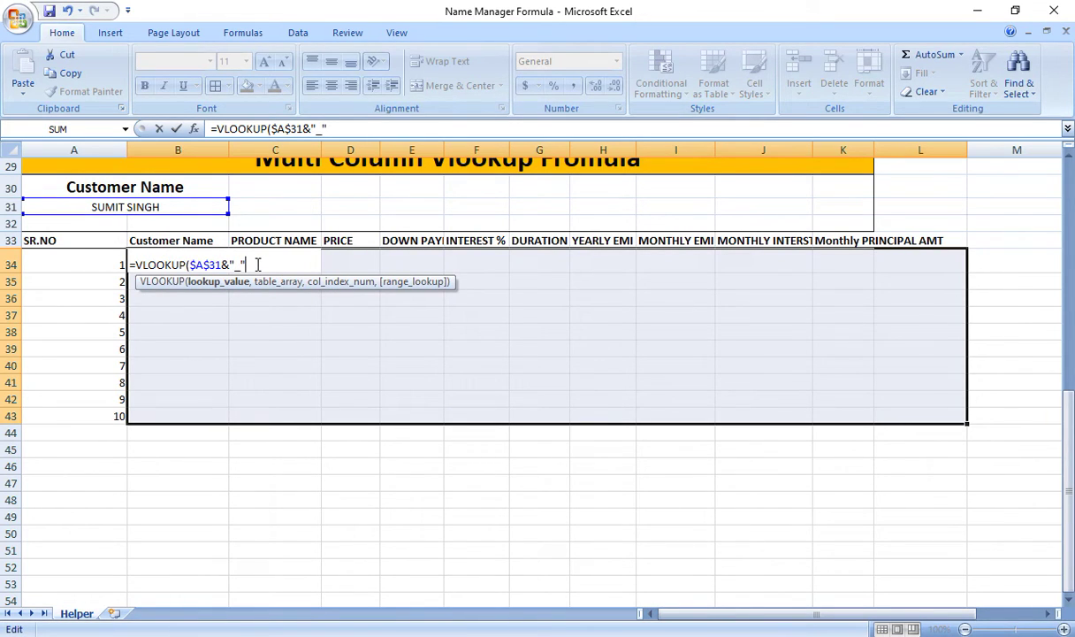
- Append &$A34 to the lookup value and add a comma for the table array
{"action": "type", "text": "&"}
{"action": "left_click", "coordinate": [107, 257]}
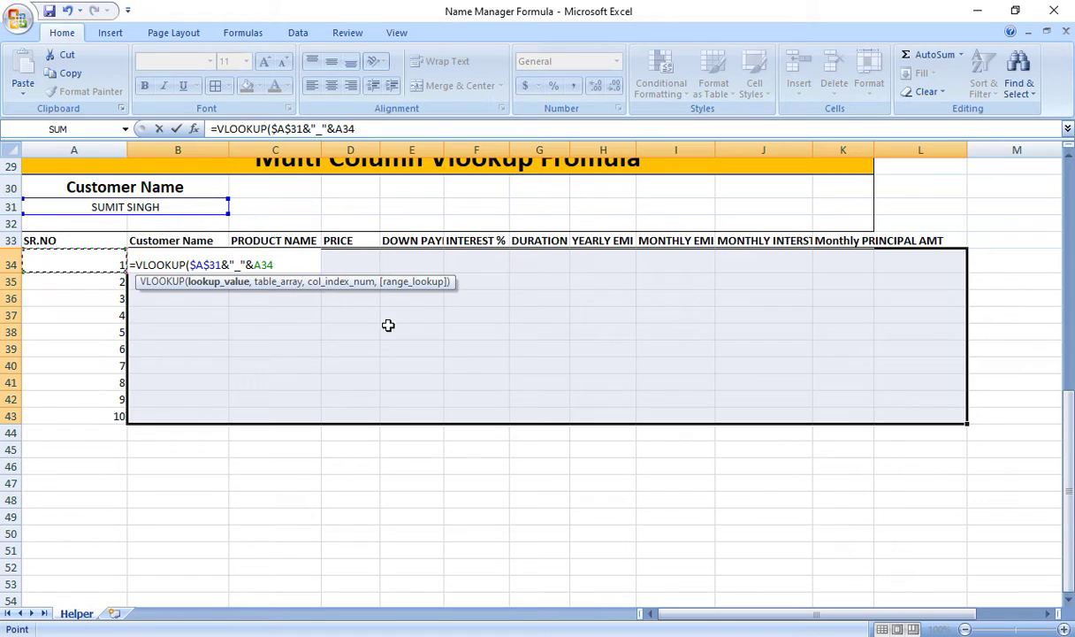
{"action": "left_click", "coordinate": [253, 265]}
{"action": "type", "text": "$"}
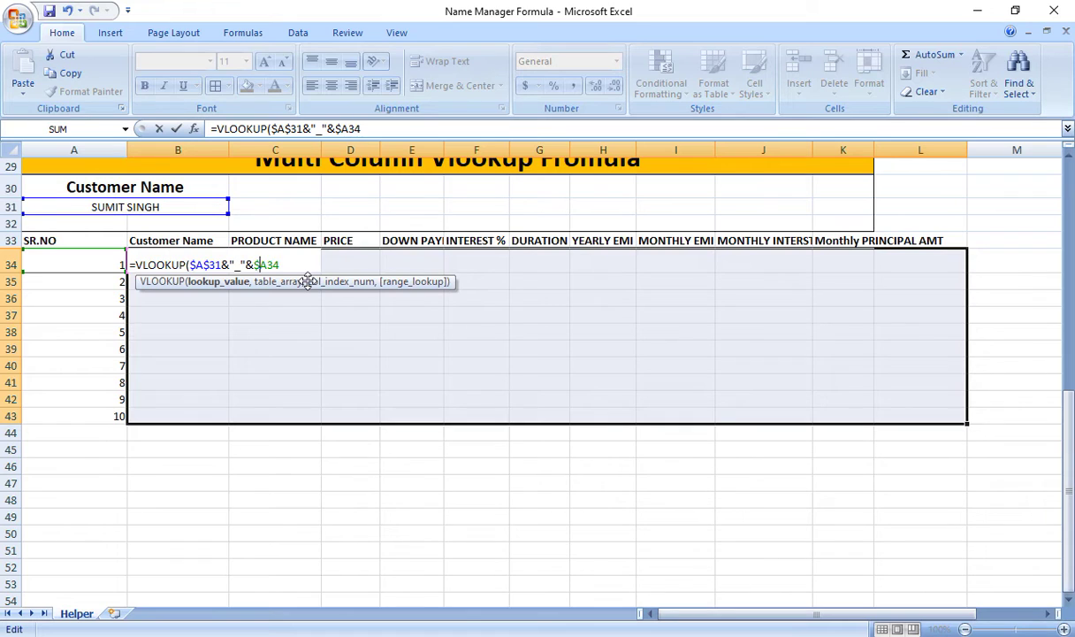
{"action": "left_click", "coordinate": [321, 265]}
{"action": "type", "text": ","}
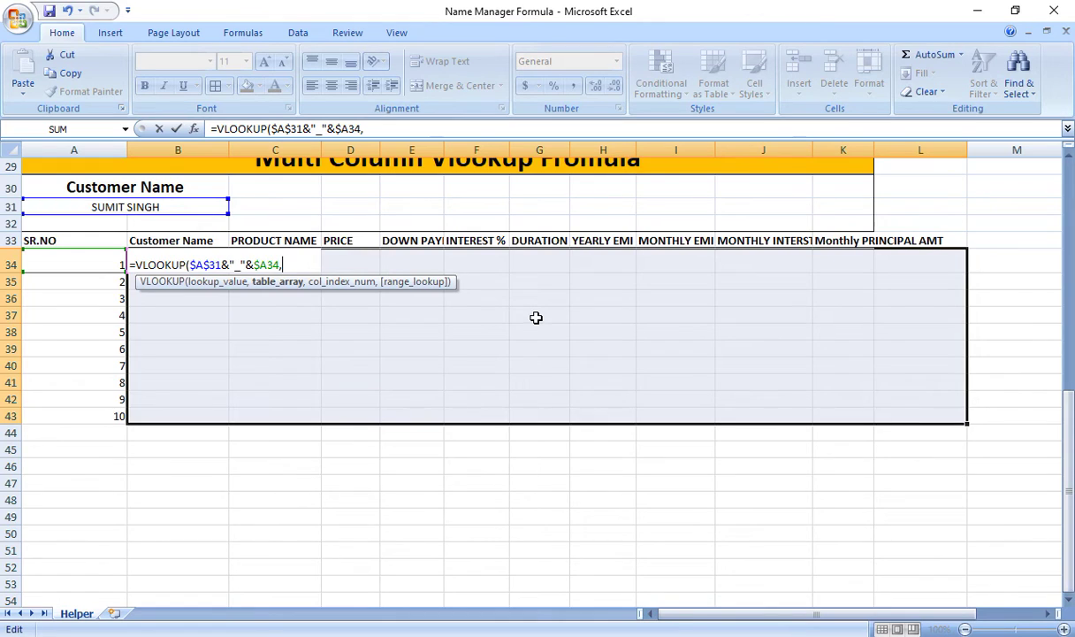
{"action": "scroll", "coordinate": [535, 317], "scroll_direction": "up", "scroll_amount": 9}
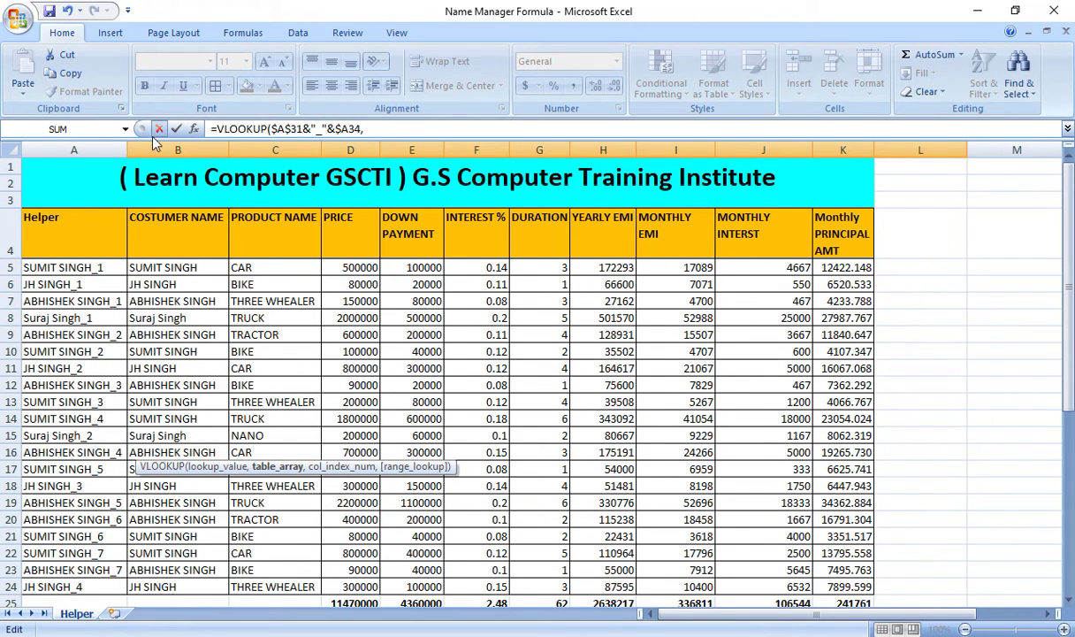
- Set the VLOOKUP table array to the absolute range $A$4:$K$24, followed by ,COLUMNS(
{"action": "left_click", "coordinate": [67, 235]}
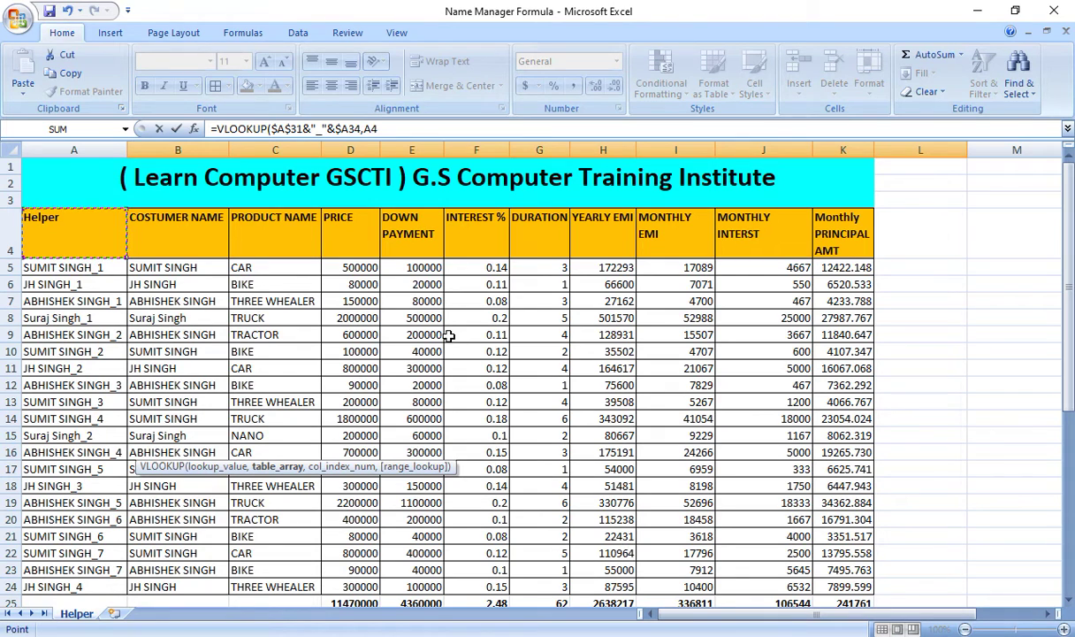
{"action": "mouse_move", "coordinate": [67, 235]}
{"action": "left_mouse_down"}
{"action": "mouse_move", "coordinate": [619, 247]}
{"action": "mouse_move", "coordinate": [871, 341]}
{"action": "mouse_move", "coordinate": [871, 563]}
{"action": "left_mouse_up"}
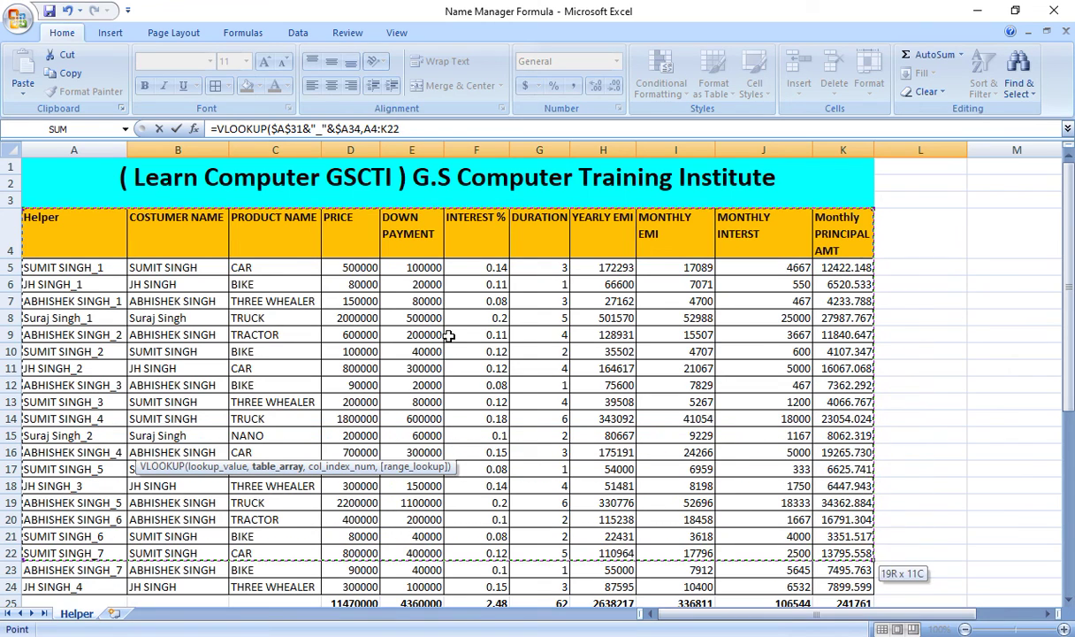
{"action": "left_click_drag", "start_coordinate": [871, 563], "coordinate": [871, 487]}
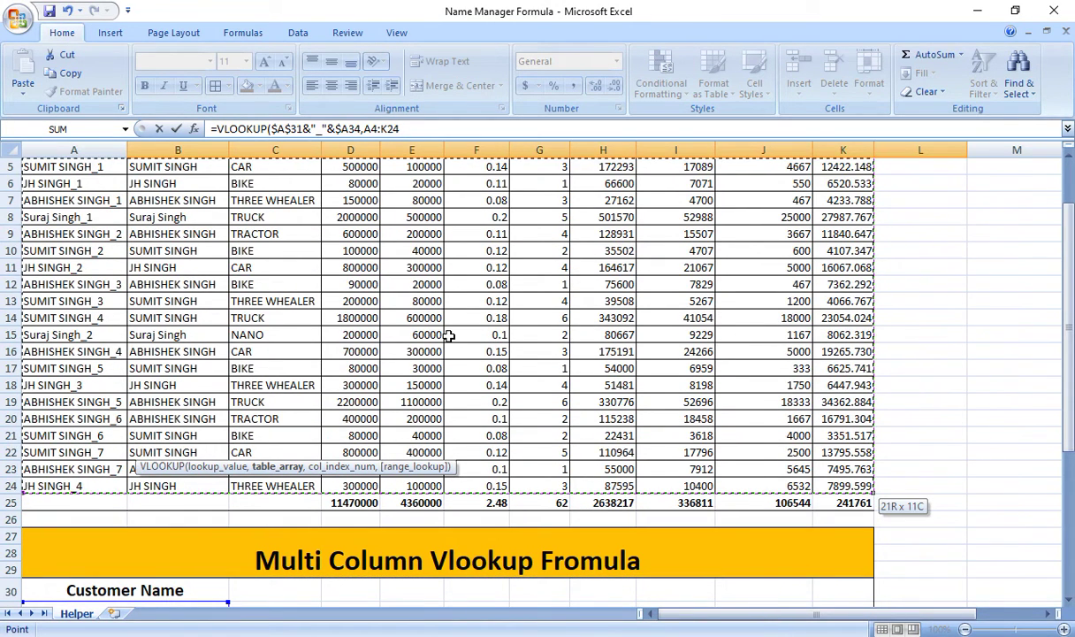
{"action": "key", "text": "F4"}
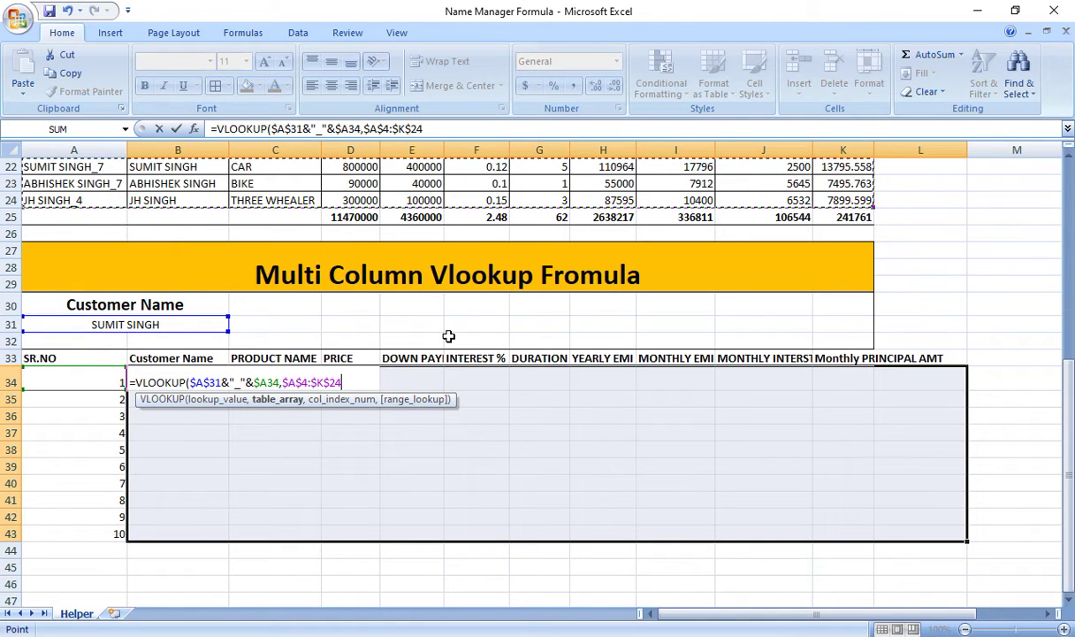
{"action": "type", "text": ","}
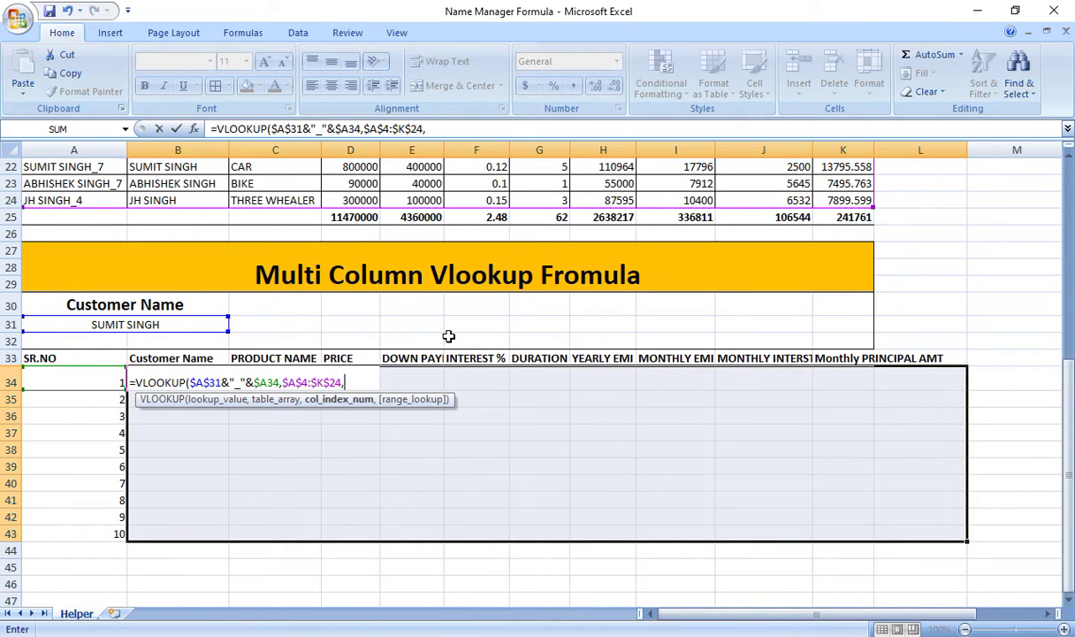
{"action": "type", "text": "C"}
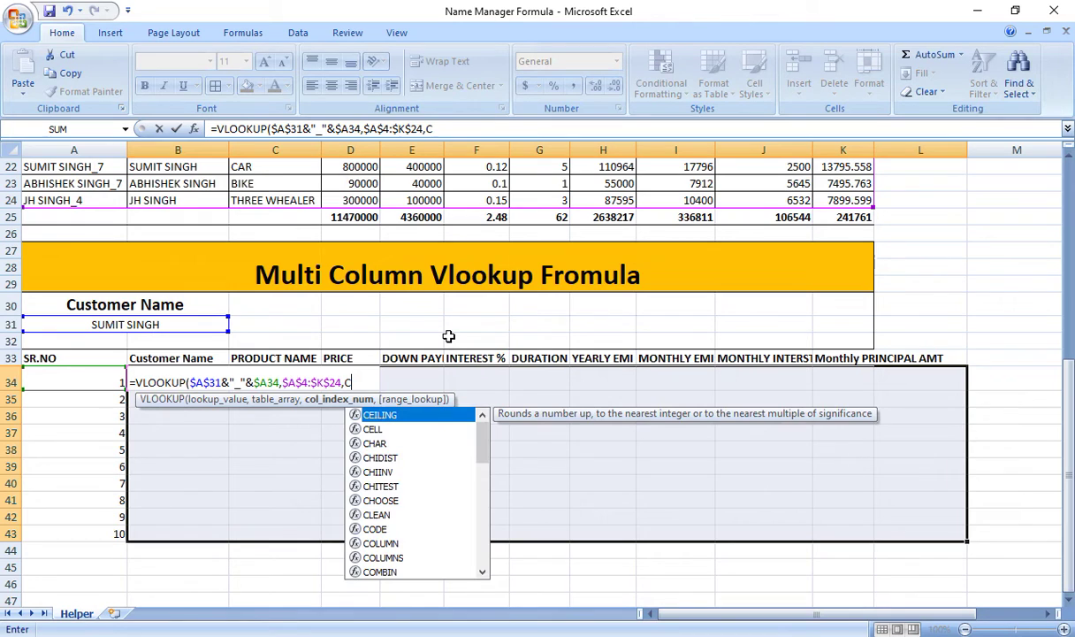
{"action": "type", "text": "OLUMN"}
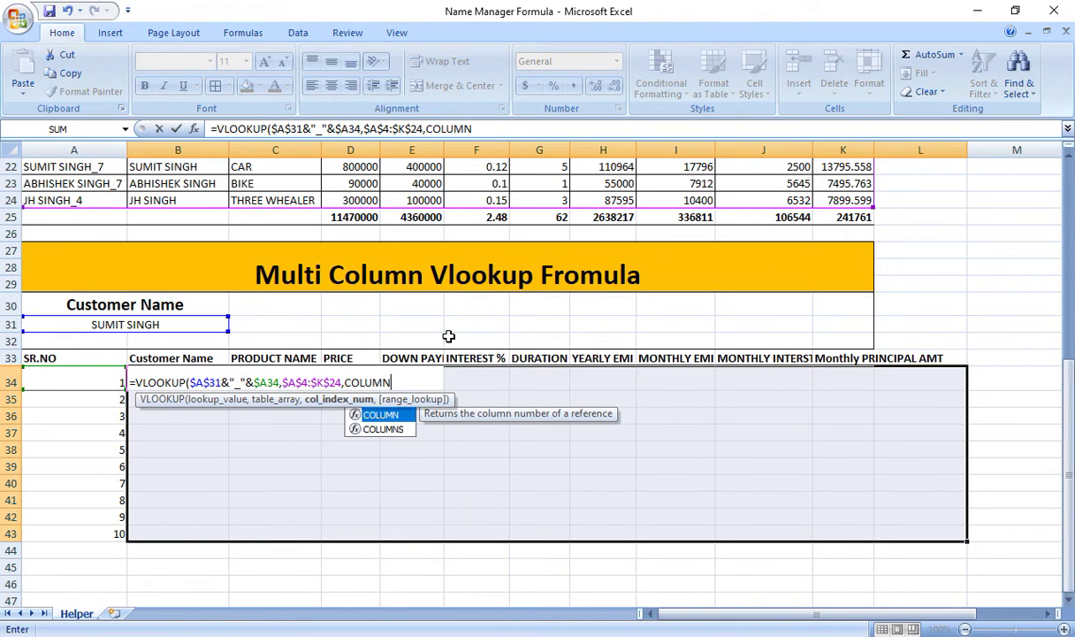
{"action": "type", "text": "S("}
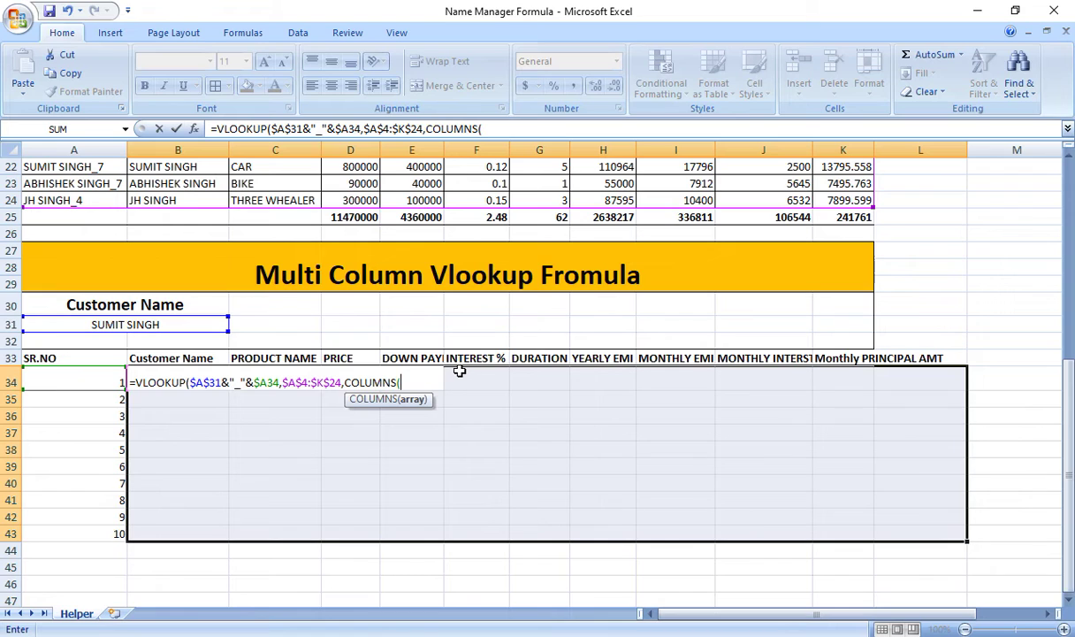
- Finish the VLOOKUP with column index COLUMNS($B$33:C33) and exact match 0, entering it across the report range
{"action": "left_click", "coordinate": [150, 359]}
{"action": "key", "text": "shift+Right"}
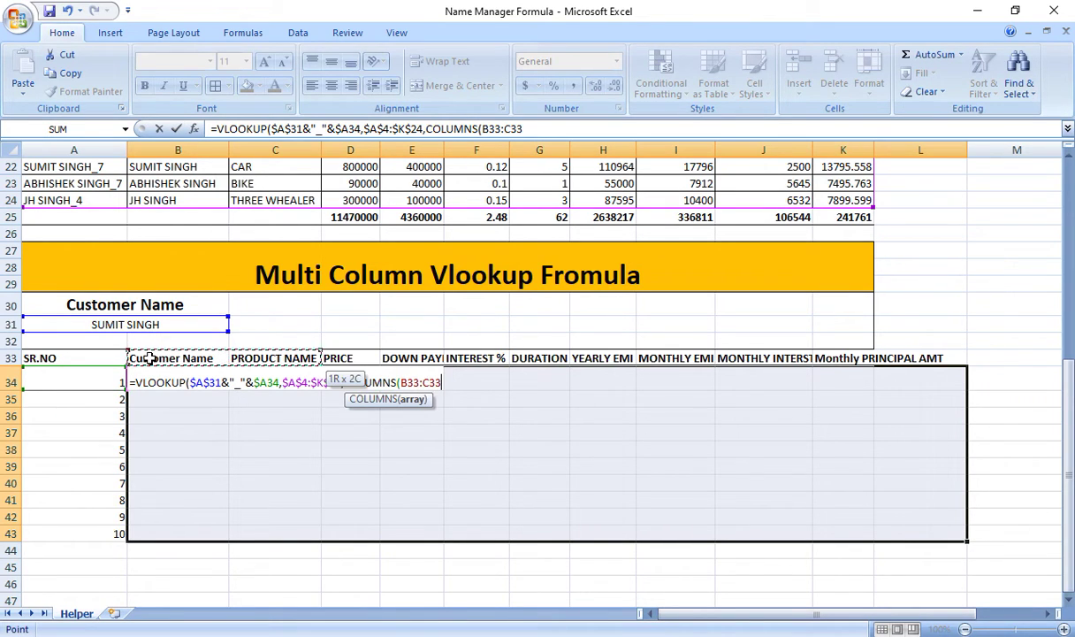
{"action": "type", "text": ")"}
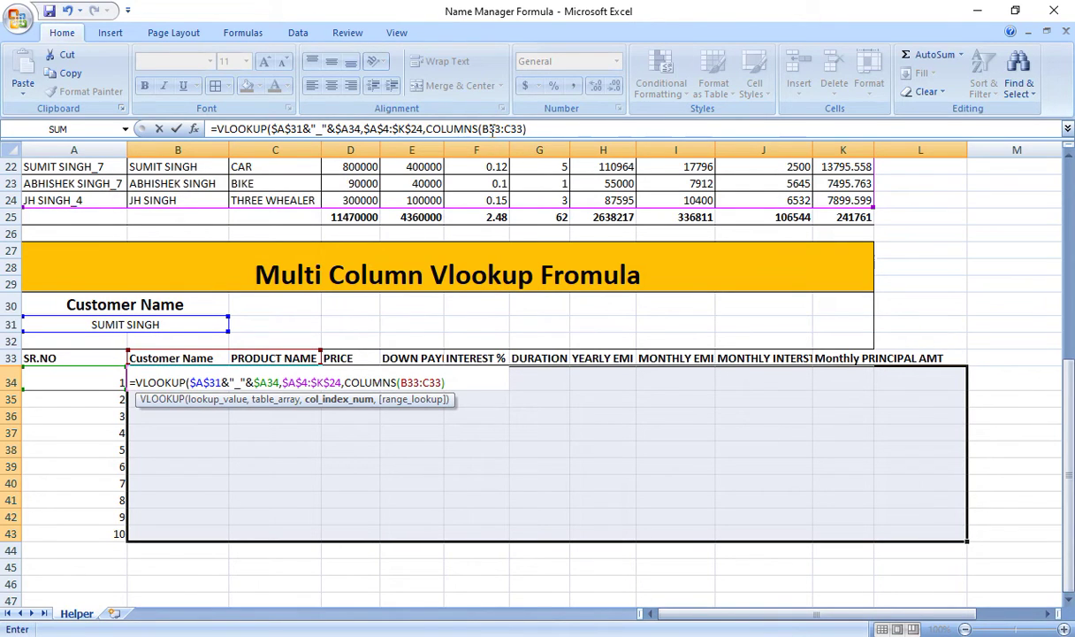
{"action": "left_click", "coordinate": [487, 129]}
{"action": "double_click", "coordinate": [488, 129]}
{"action": "key", "text": "F4"}
{"action": "left_click", "coordinate": [579, 131]}
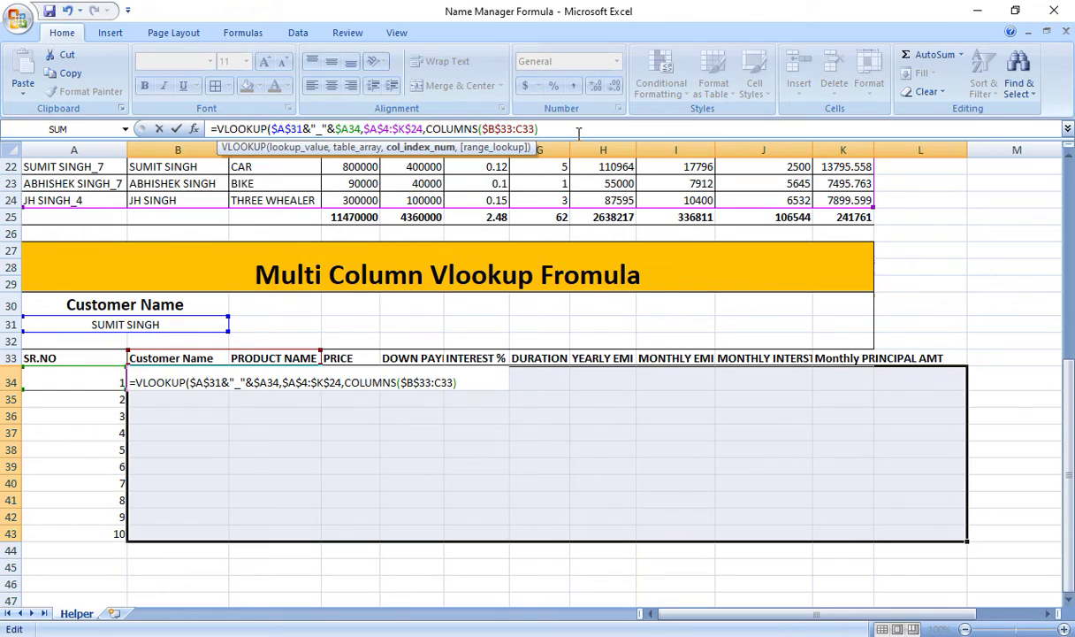
{"action": "type", "text": ",0"}
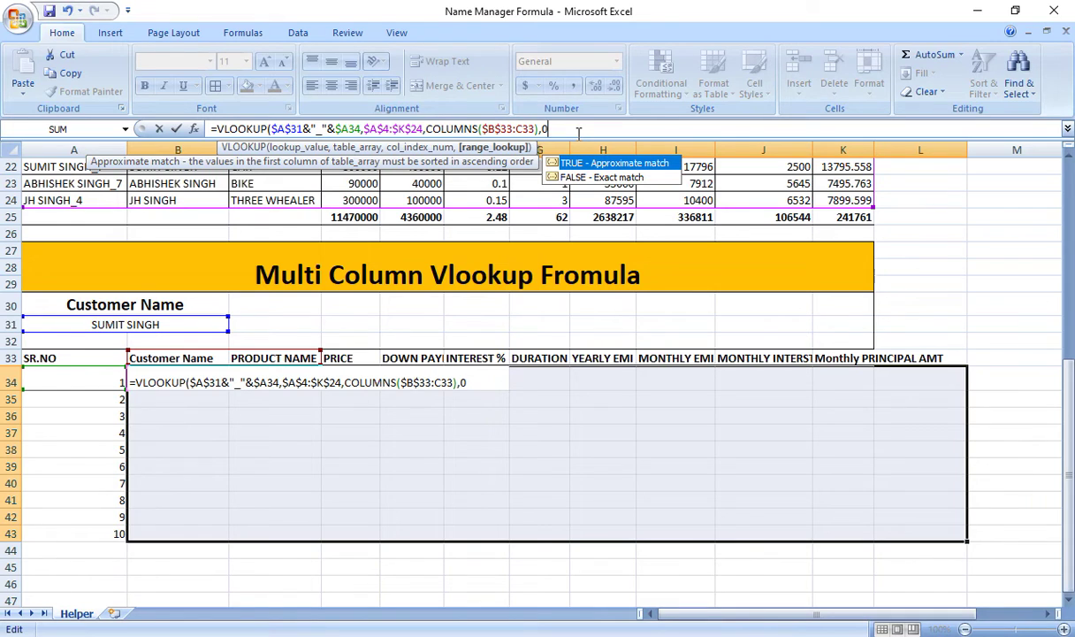
{"action": "type", "text": ")"}
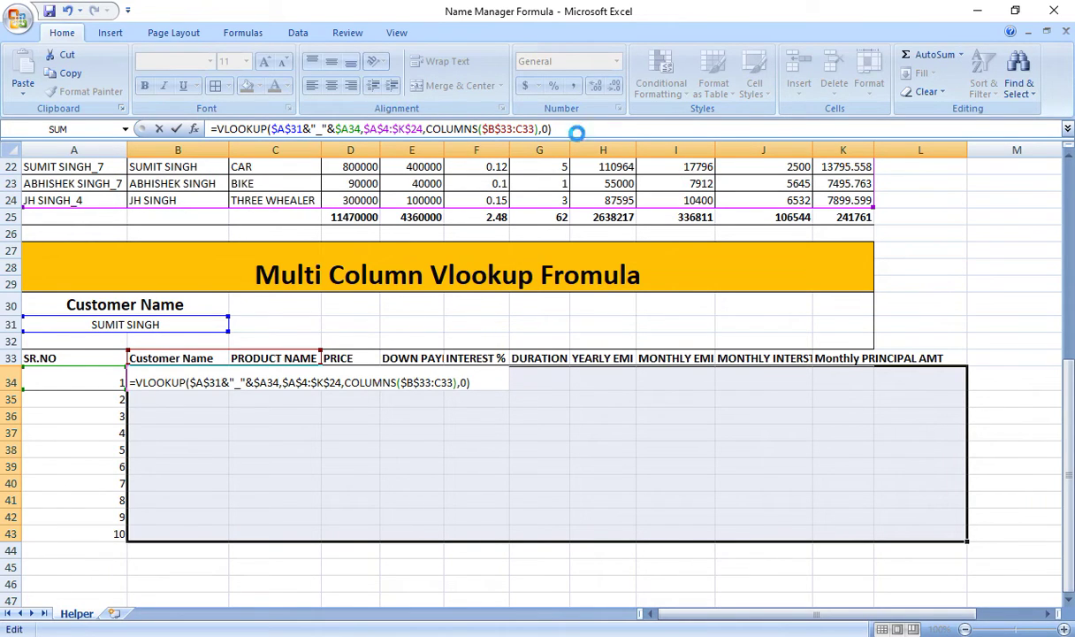
{"action": "key", "text": "ctrl+Return"}
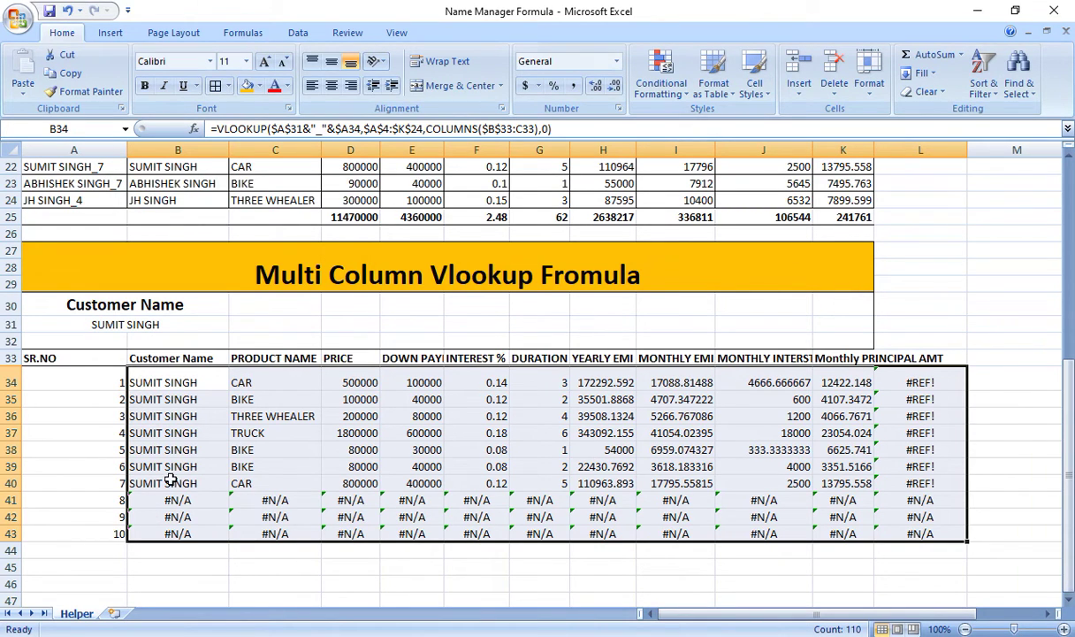
{"action": "left_click", "coordinate": [200, 380]}
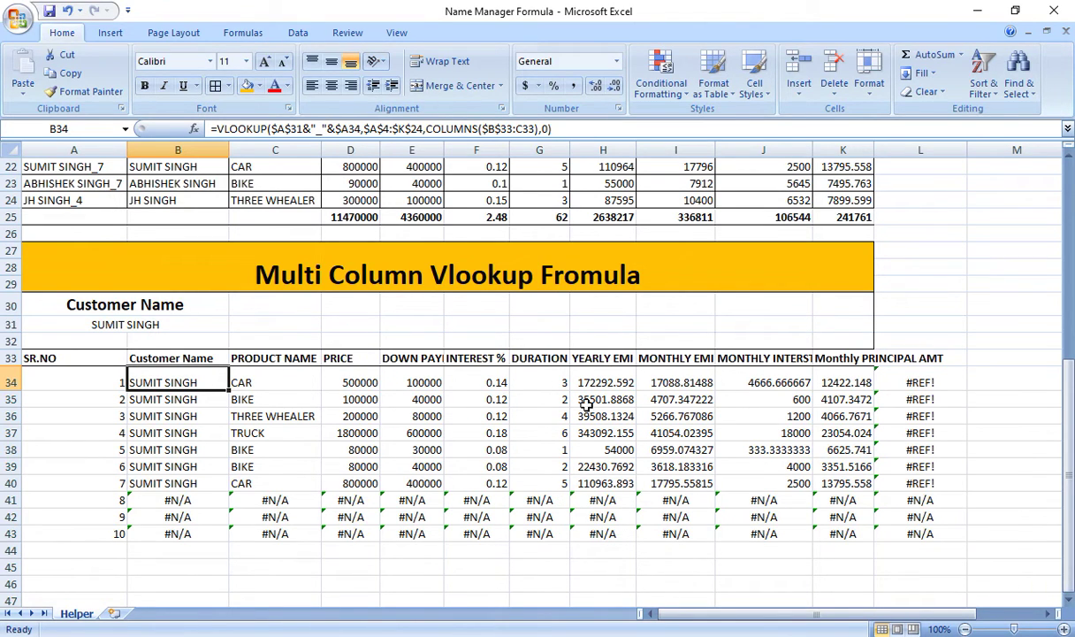
{"action": "scroll", "coordinate": [802, 467], "scroll_direction": "up", "scroll_amount": 7}
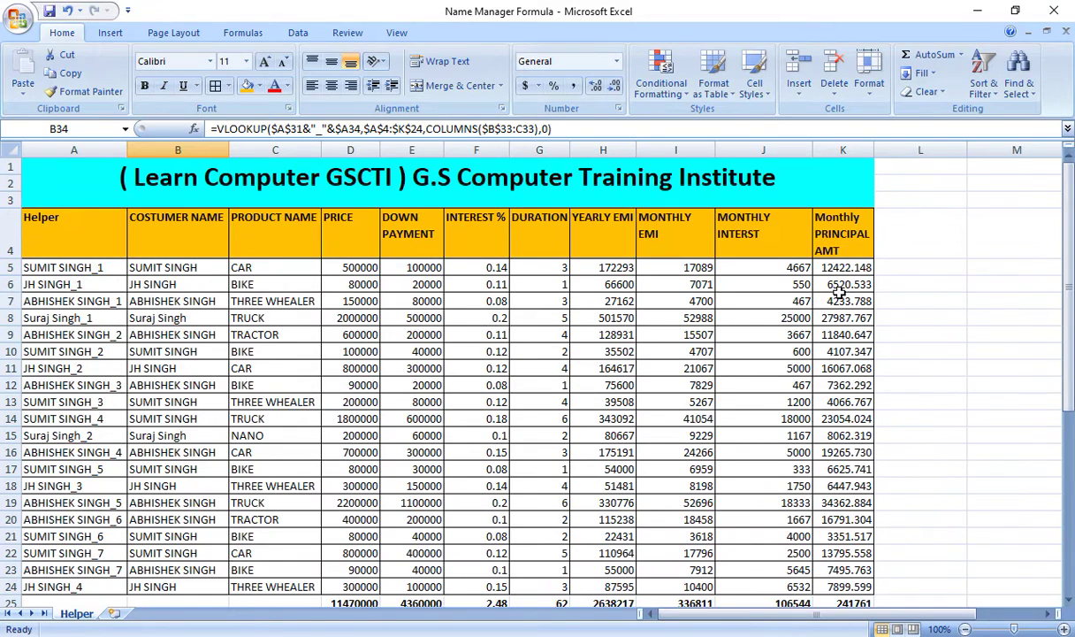
{"action": "scroll", "coordinate": [865, 354], "scroll_direction": "down", "scroll_amount": 11}
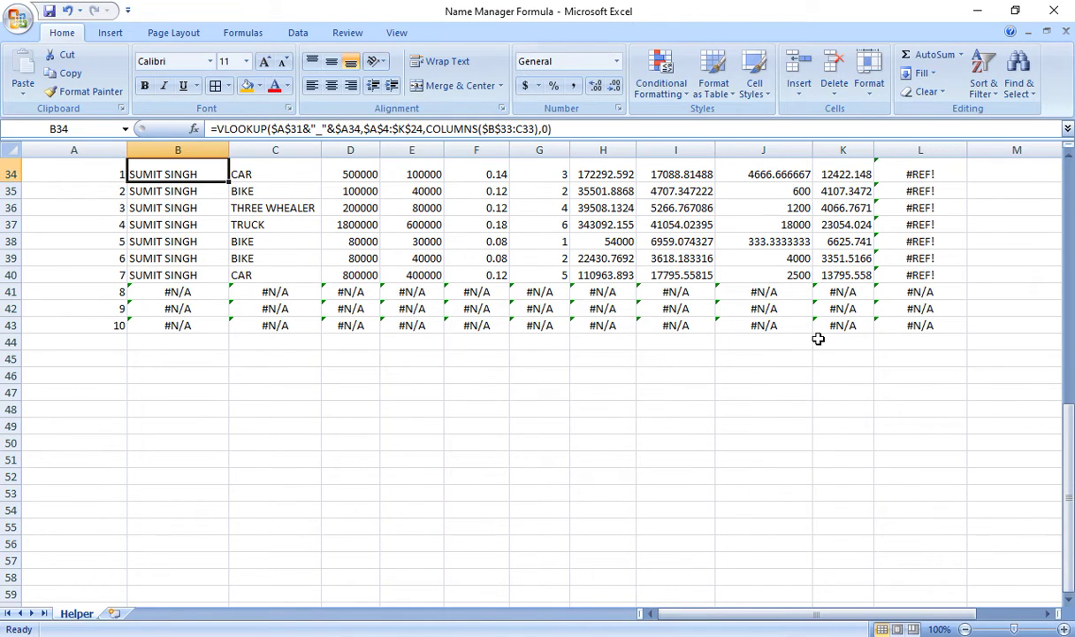
{"action": "scroll", "coordinate": [683, 380], "scroll_direction": "up", "scroll_amount": 4}
{"action": "scroll", "coordinate": [684, 382], "scroll_direction": "up", "scroll_amount": 3}
{"action": "scroll", "coordinate": [689, 380], "scroll_direction": "down", "scroll_amount": 3}
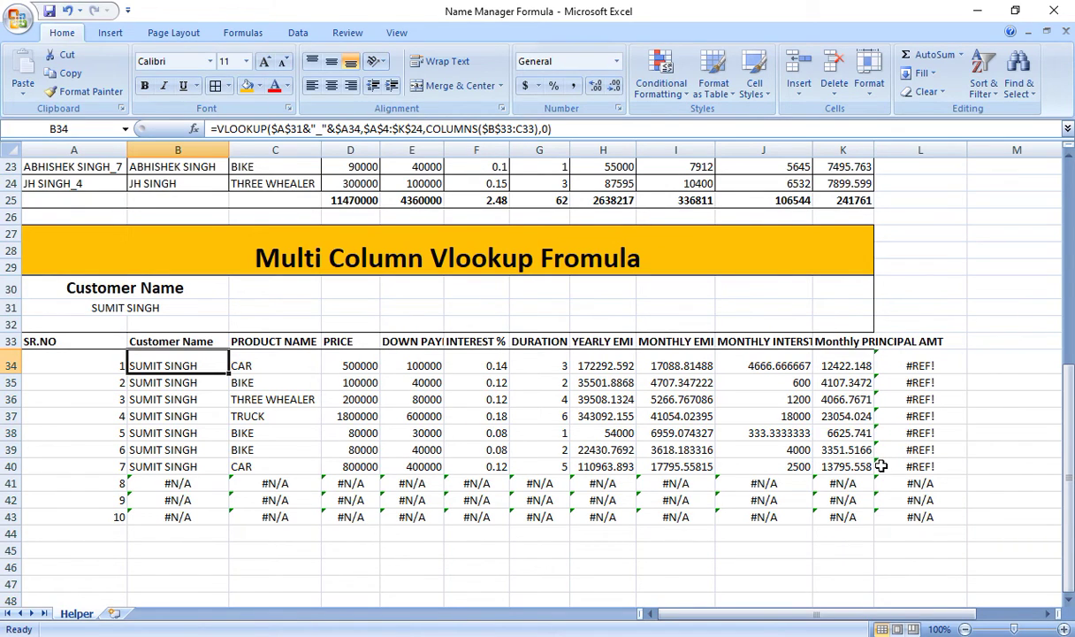
- Reselect report block B34:L43 and place the formula-bar edit point right after the equals sign
{"action": "scroll", "coordinate": [880, 465], "scroll_direction": "up", "scroll_amount": 8}
{"action": "scroll", "coordinate": [881, 466], "scroll_direction": "down", "scroll_amount": 8}
{"action": "key", "text": "shift+Right"}
{"action": "key", "text": "shift+Right"}
{"action": "key", "text": "shift+Right"}
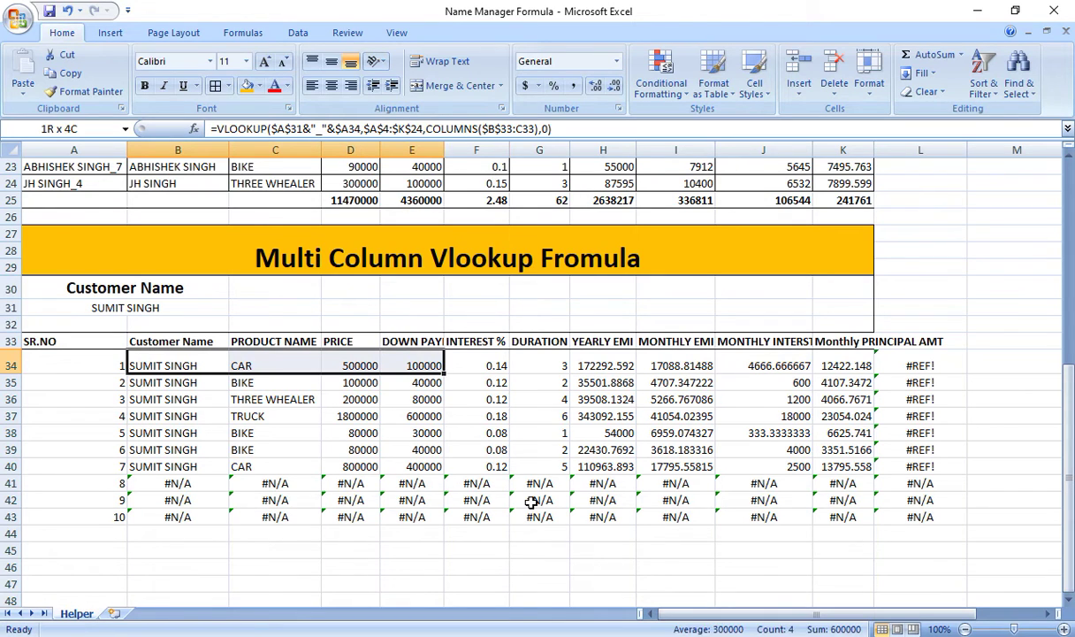
{"action": "key", "text": "shift+Right"}
{"action": "key", "text": "shift+Right"}
{"action": "key", "text": "shift+Right"}
{"action": "key", "text": "shift+Right"}
{"action": "key", "text": "shift+Right"}
{"action": "key", "text": "shift+Right"}
{"action": "key", "text": "shift+Right"}
{"action": "key", "text": "shift+Down"}
{"action": "key", "text": "shift+Down"}
{"action": "key", "text": "shift+Down"}
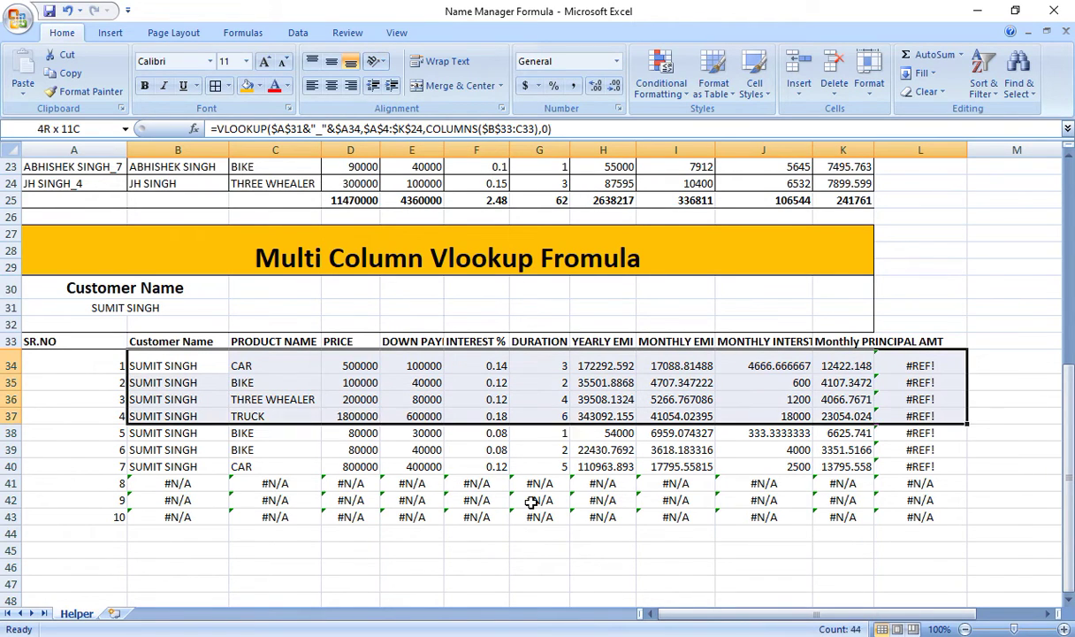
{"action": "key", "text": "shift+Down"}
{"action": "key", "text": "shift+Down"}
{"action": "key", "text": "shift+Down"}
{"action": "key", "text": "shift+Down"}
{"action": "key", "text": "shift+Down"}
{"action": "key", "text": "shift+Down"}
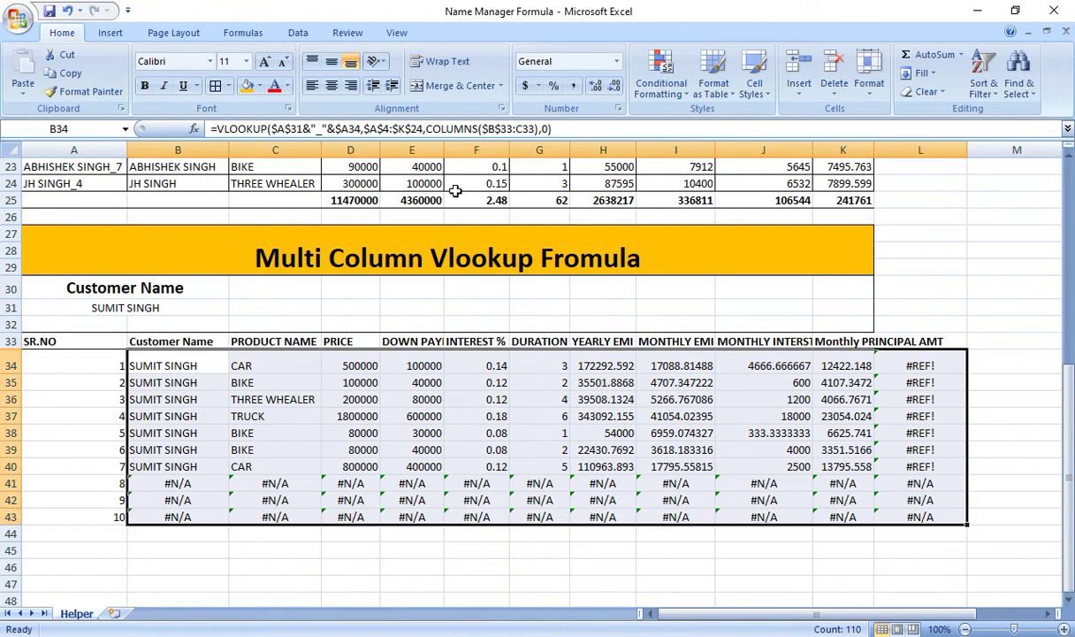
{"action": "left_click", "coordinate": [217, 129]}
- Wrap the B34 VLOOKUP in IFERROR returning 0 and enter it across B34:L43
{"action": "left_click", "coordinate": [217, 129]}
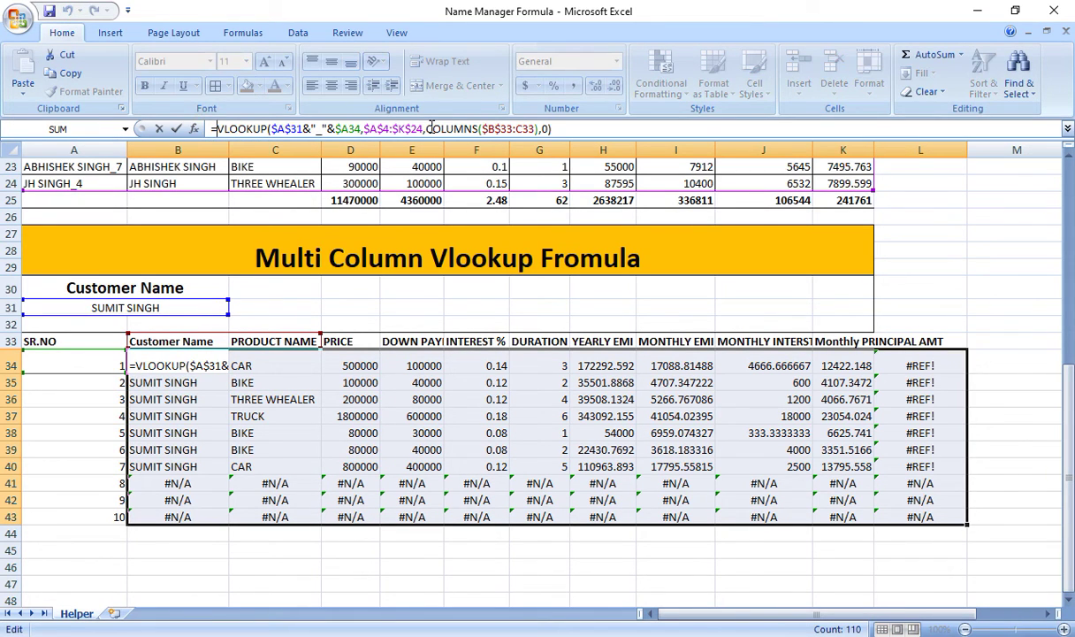
{"action": "type", "text": "I"}
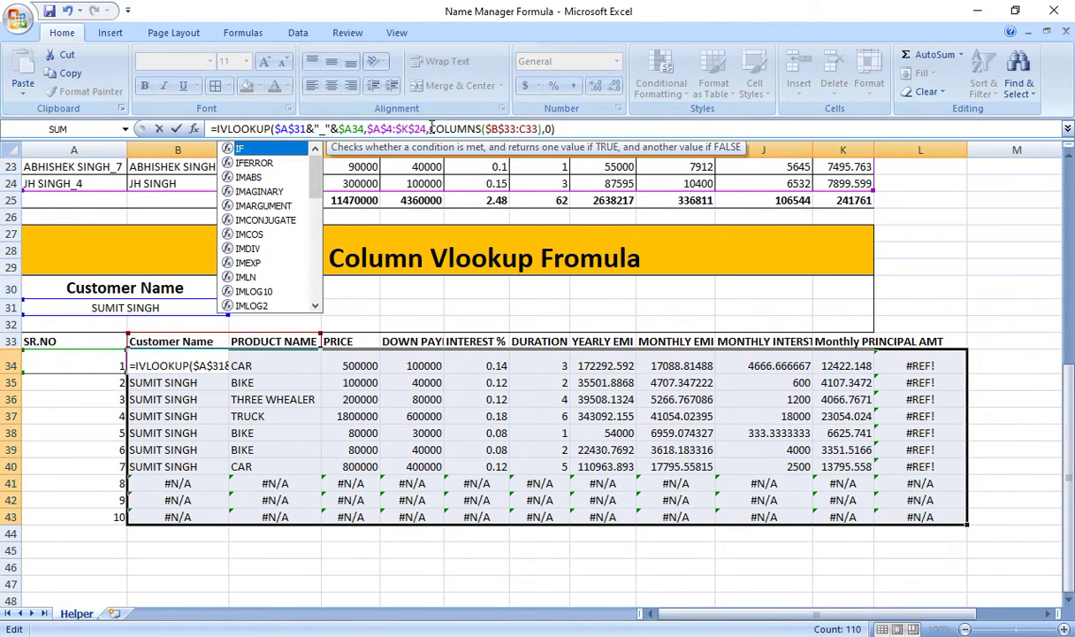
{"action": "type", "text": "F"}
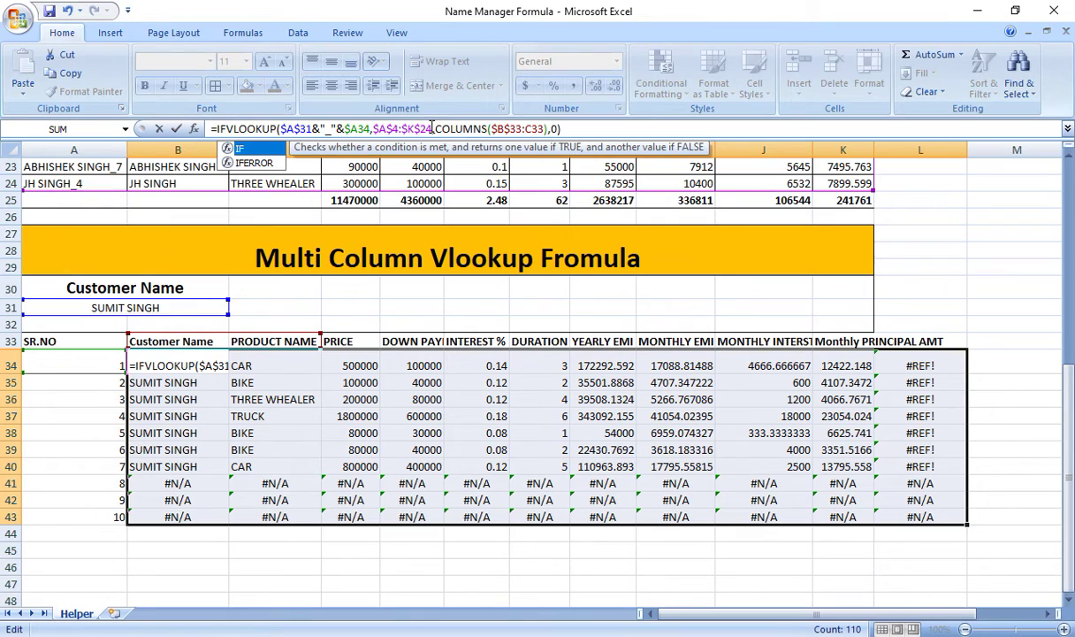
{"action": "key", "text": "Down"}
{"action": "key", "text": "Tab"}
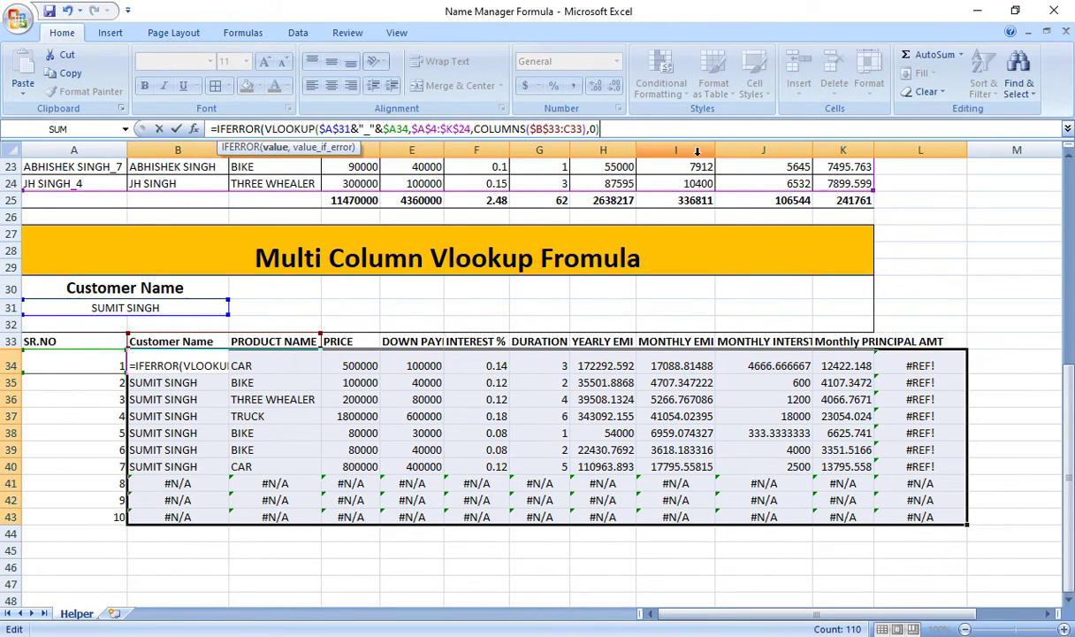
{"action": "type", "text": ","}
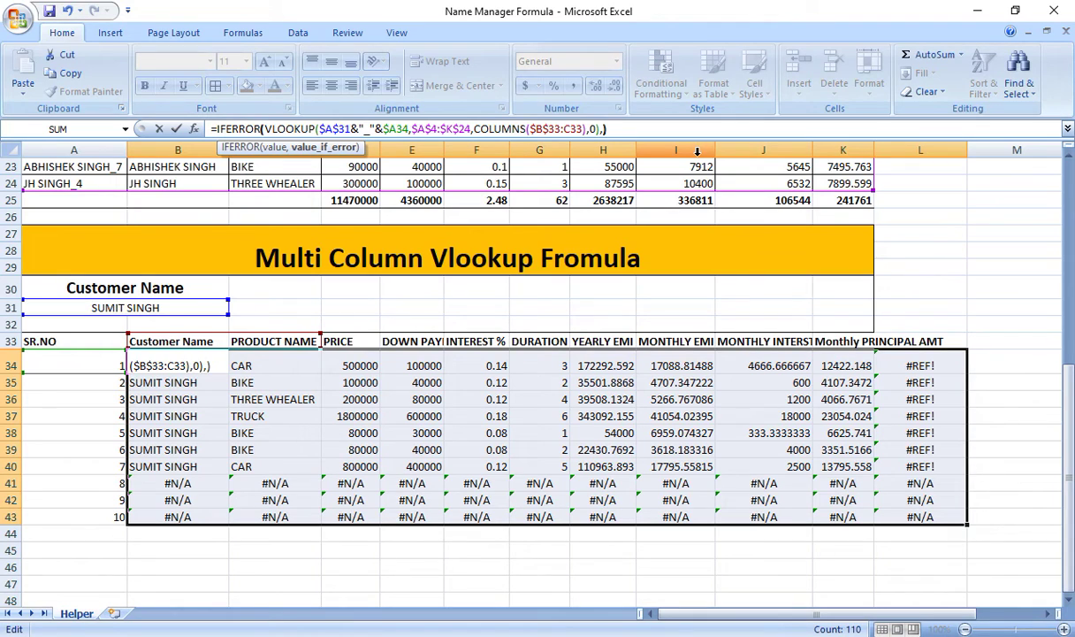
{"action": "key", "text": "Right"}
{"action": "key", "text": "ctrl+Return"}
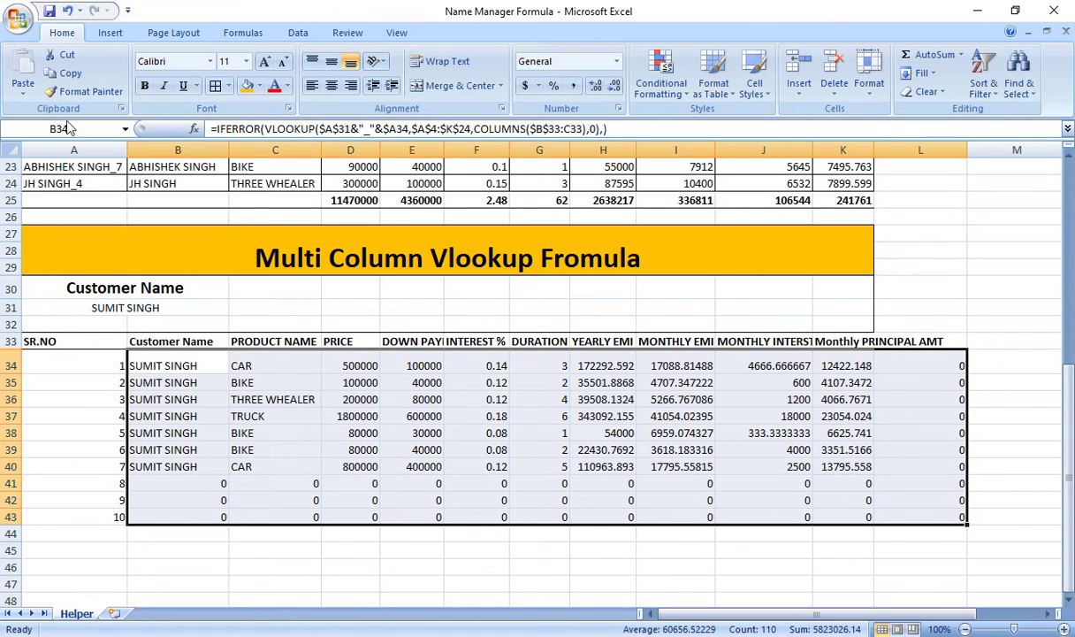
{"action": "scroll", "coordinate": [194, 253], "scroll_direction": "up", "scroll_amount": 7}
{"action": "scroll", "coordinate": [167, 340], "scroll_direction": "down", "scroll_amount": 11}
{"action": "scroll", "coordinate": [166, 341], "scroll_direction": "up", "scroll_amount": 4}
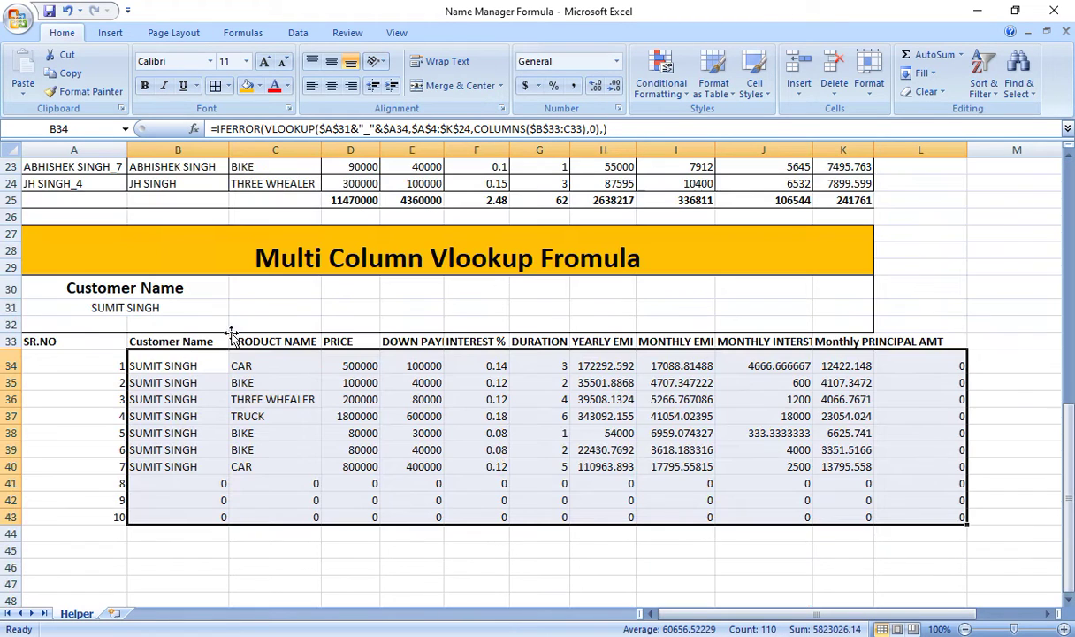
- Start Data Validation on A31 and restrict it to a List
{"action": "left_click", "coordinate": [147, 315]}
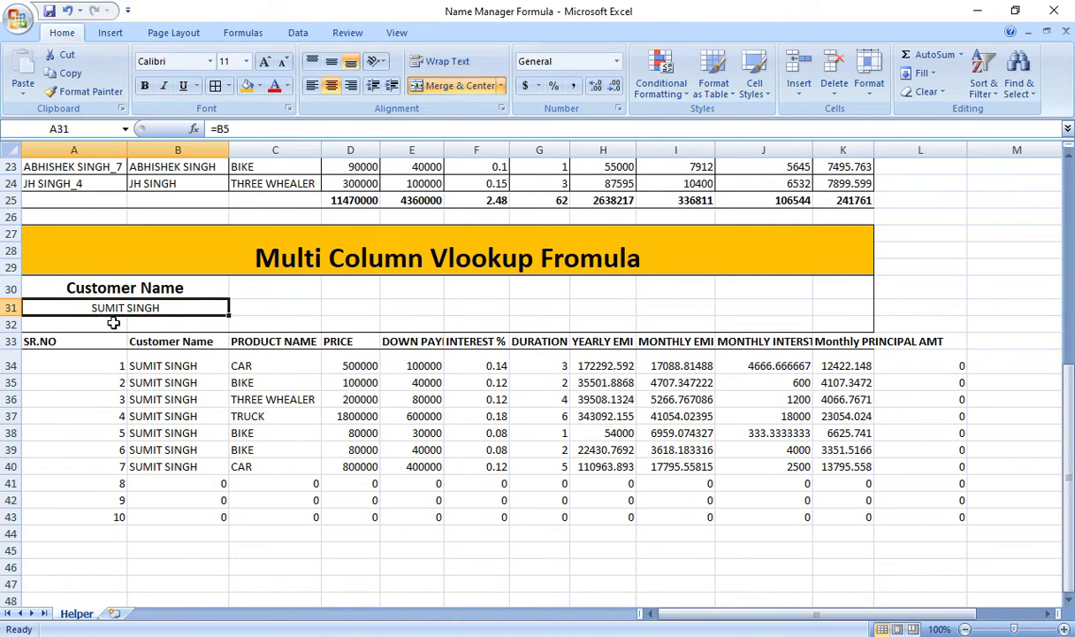
{"action": "left_click", "coordinate": [298, 33]}
{"action": "left_click", "coordinate": [650, 88]}
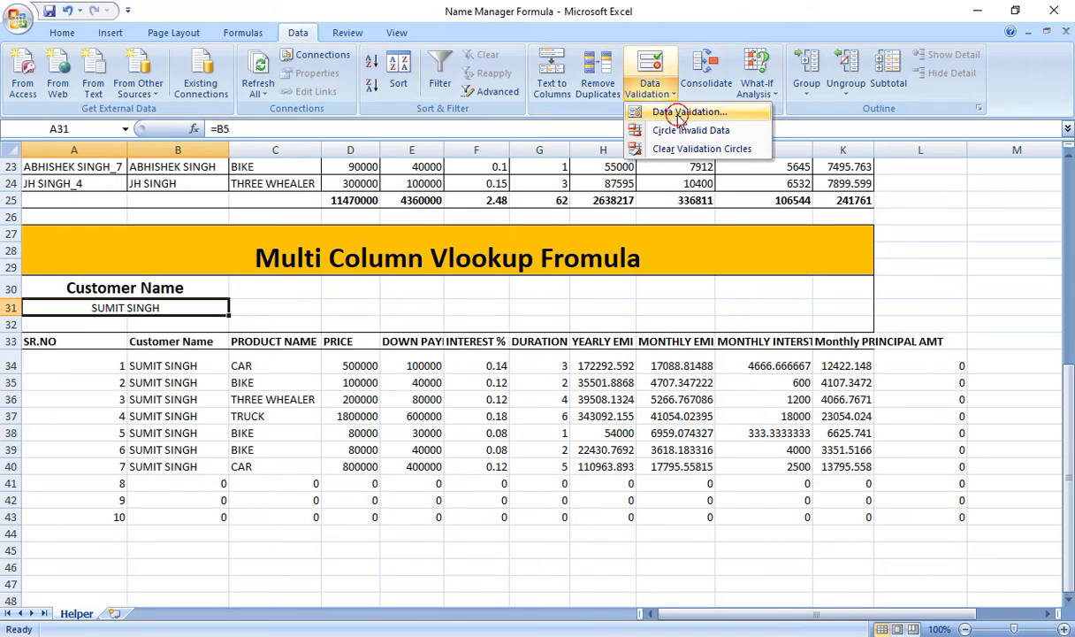
{"action": "left_click", "coordinate": [686, 111]}
{"action": "left_click", "coordinate": [524, 358]}
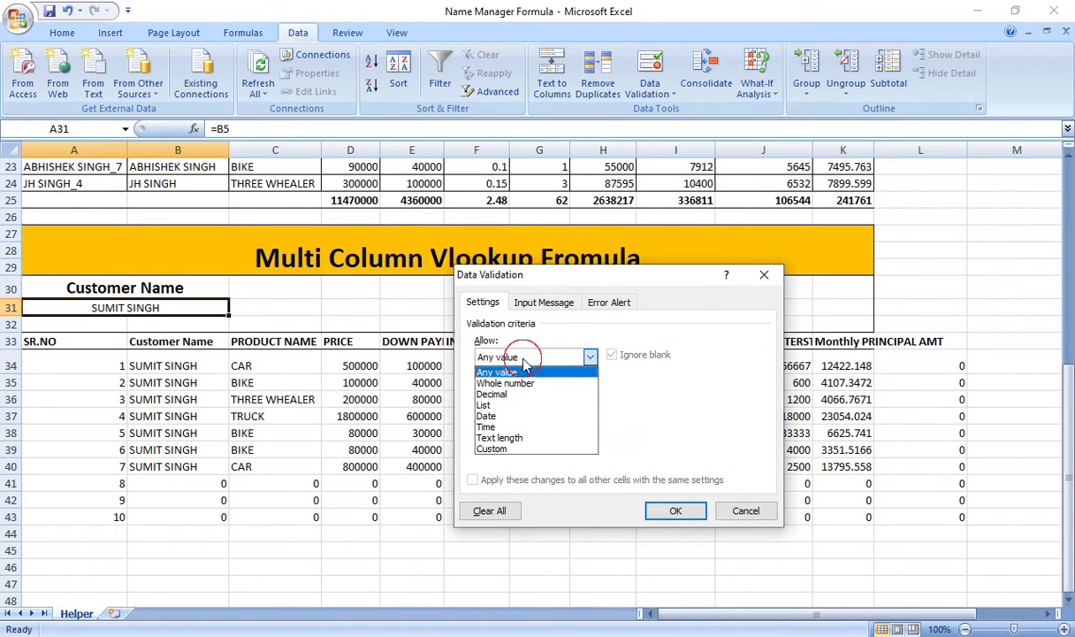
{"action": "left_click", "coordinate": [484, 405]}
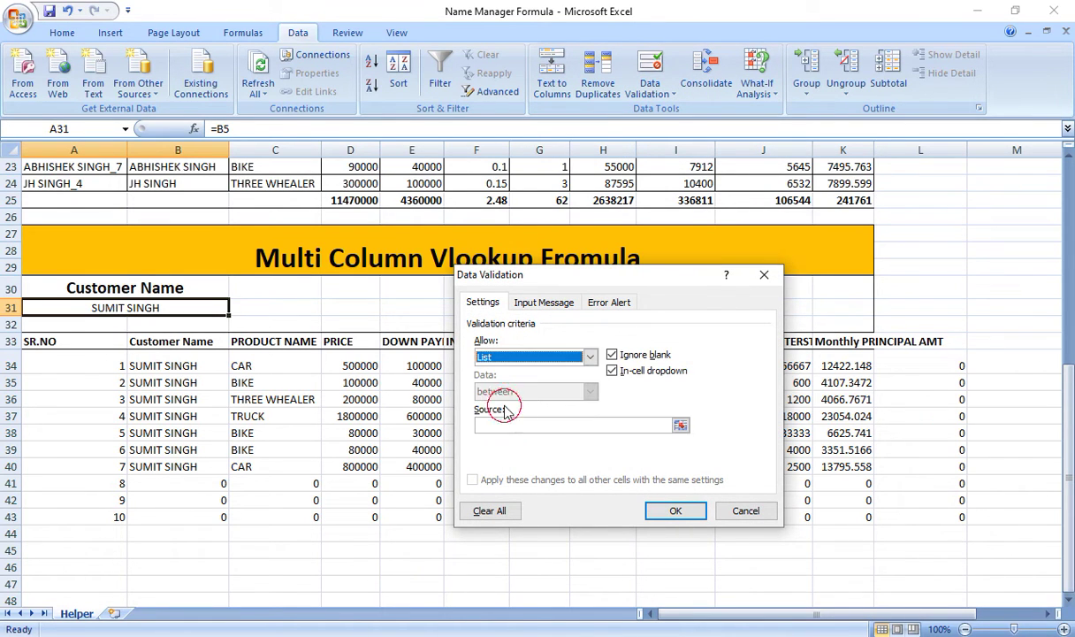
- Set the list source to =COSTUMER_NAME and apply the A31 dropdown
{"action": "left_click", "coordinate": [680, 427]}
{"action": "scroll", "coordinate": [478, 398], "scroll_direction": "up", "scroll_amount": 7}
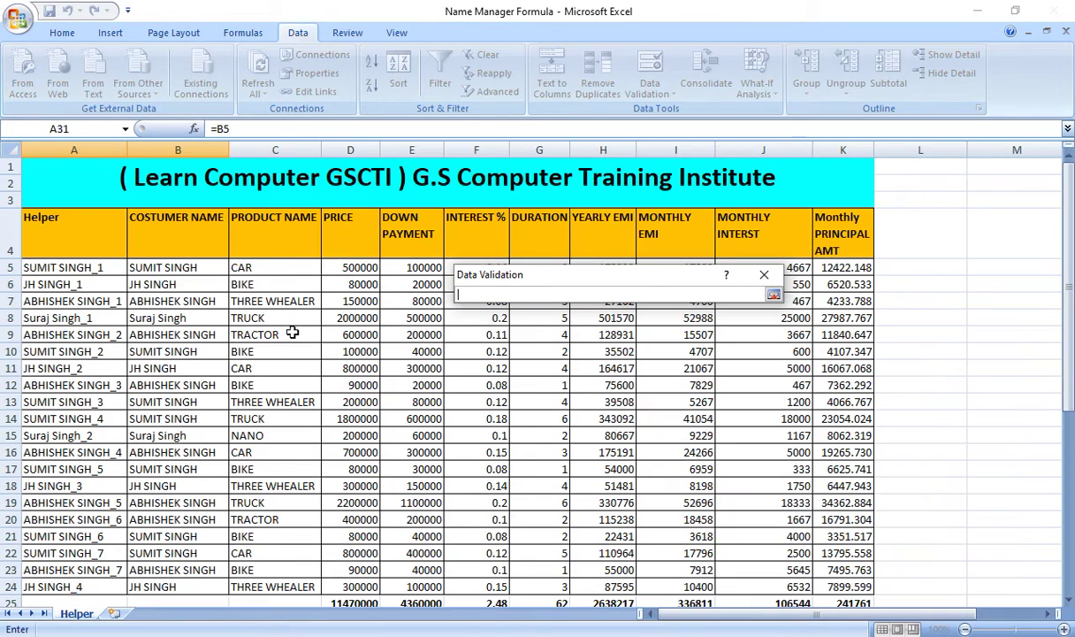
{"action": "left_click_drag", "start_coordinate": [189, 268], "coordinate": [177, 351]}
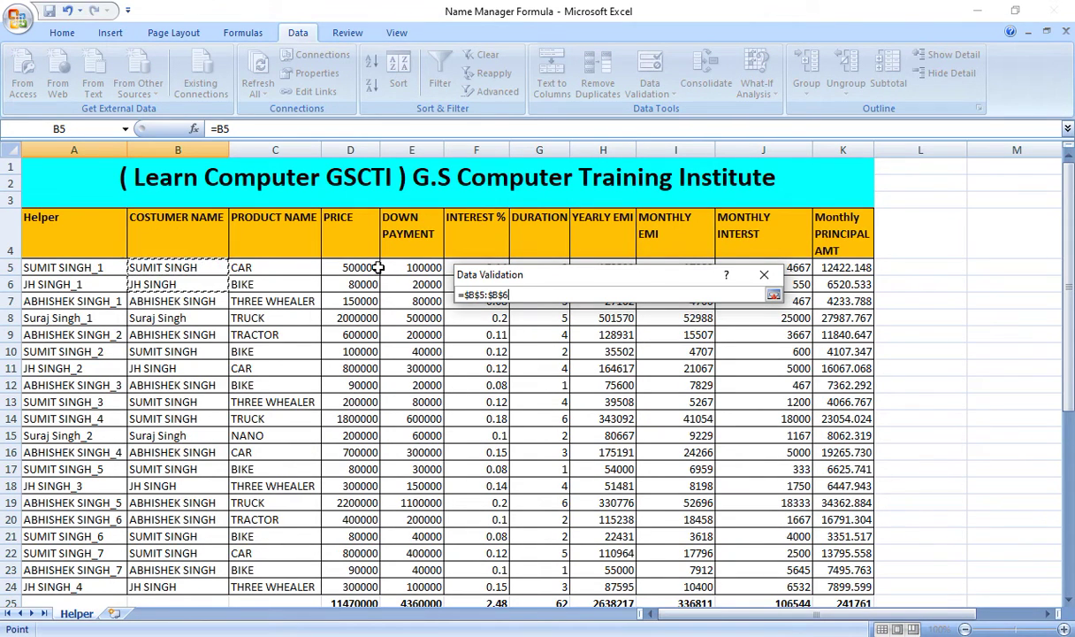
{"action": "left_click_drag", "start_coordinate": [74, 267], "coordinate": [843, 486]}
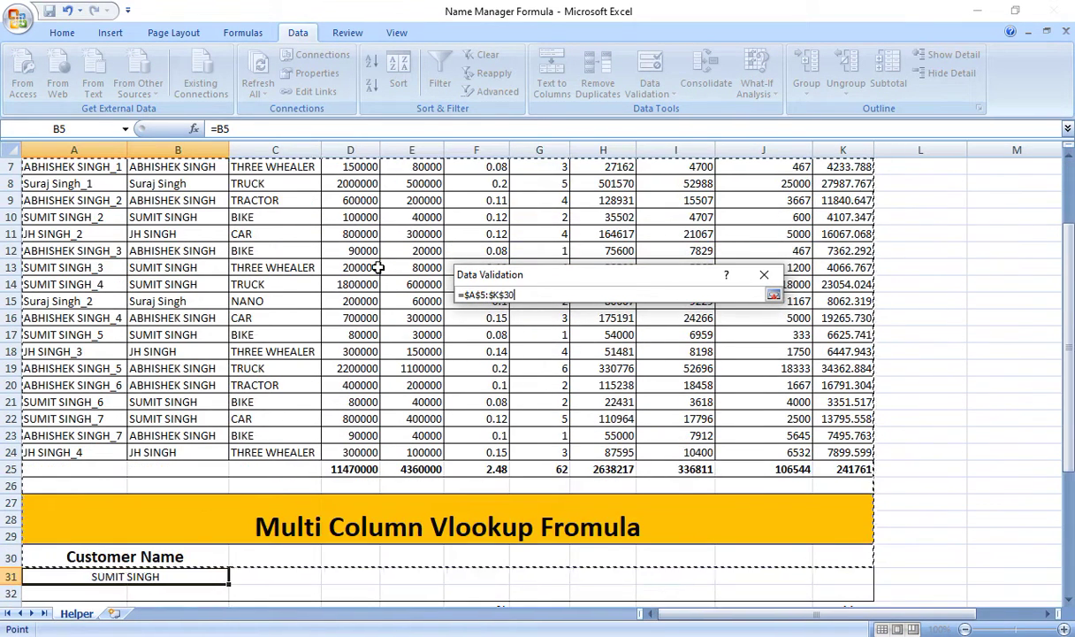
{"action": "type", "text": "=$B$5:$L$24"}
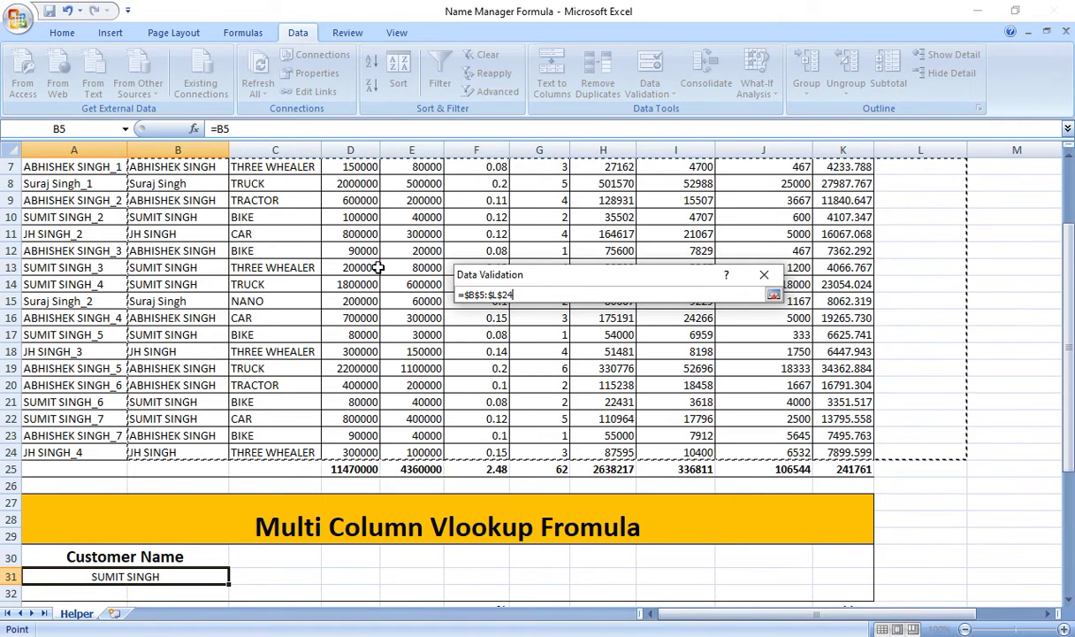
{"action": "type", "text": "=$A$5:$B$24"}
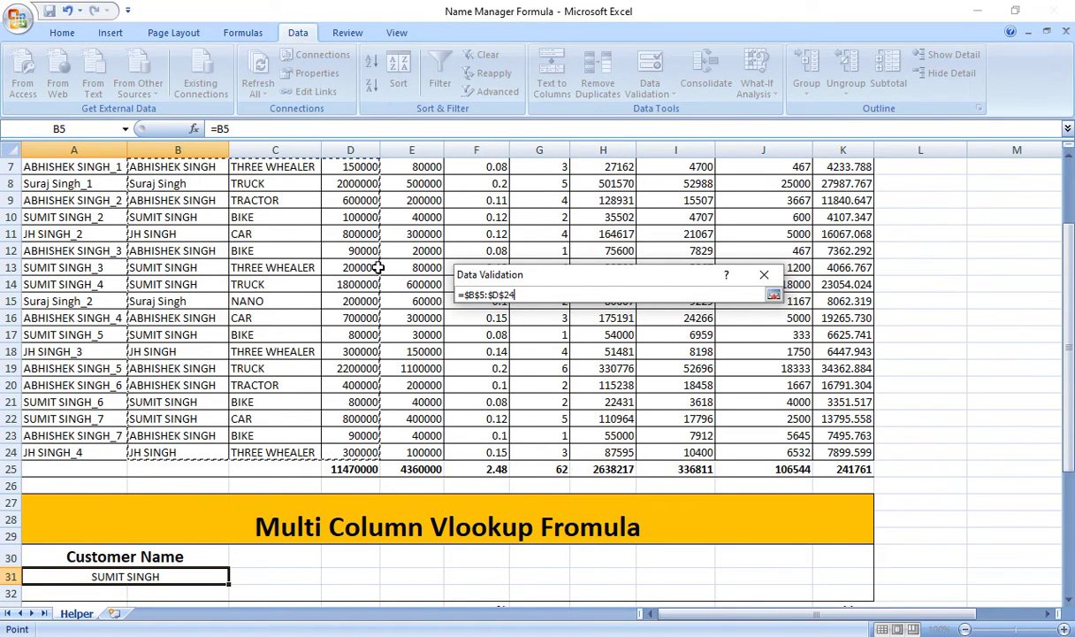
{"action": "type", "text": "=COSTUMER_NAME"}
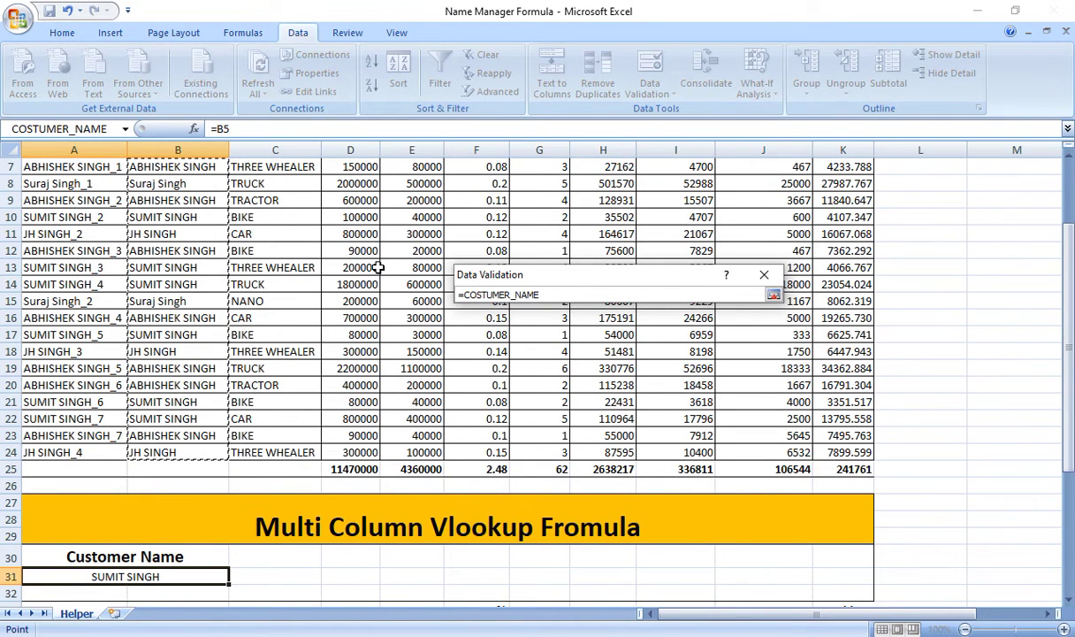
{"action": "key", "text": "Return"}
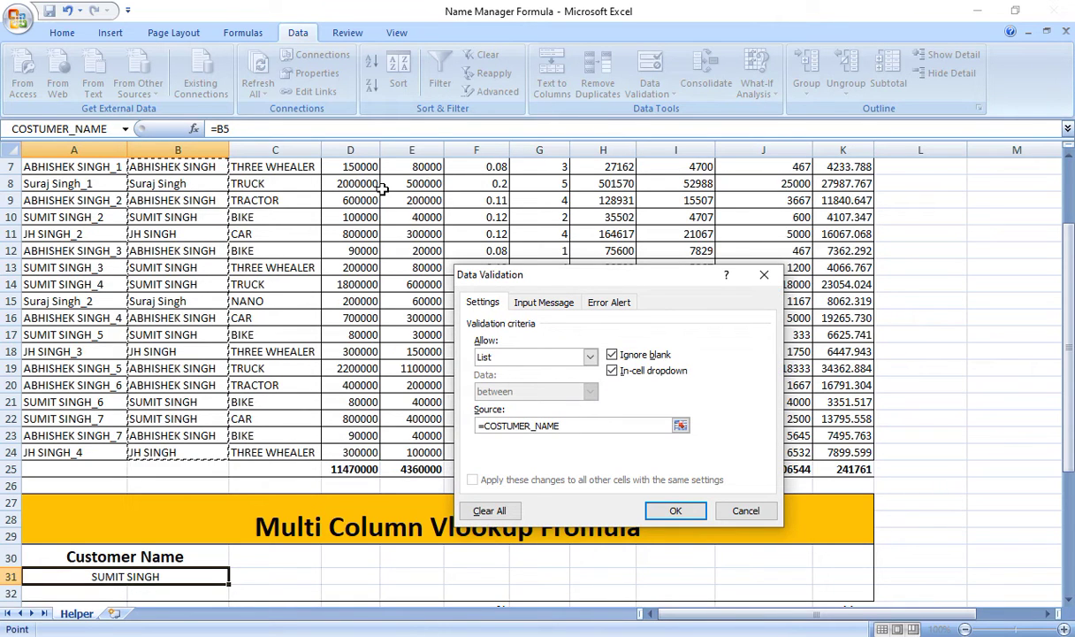
{"action": "left_click", "coordinate": [676, 510]}
{"action": "scroll", "coordinate": [363, 369], "scroll_direction": "down", "scroll_amount": 7}
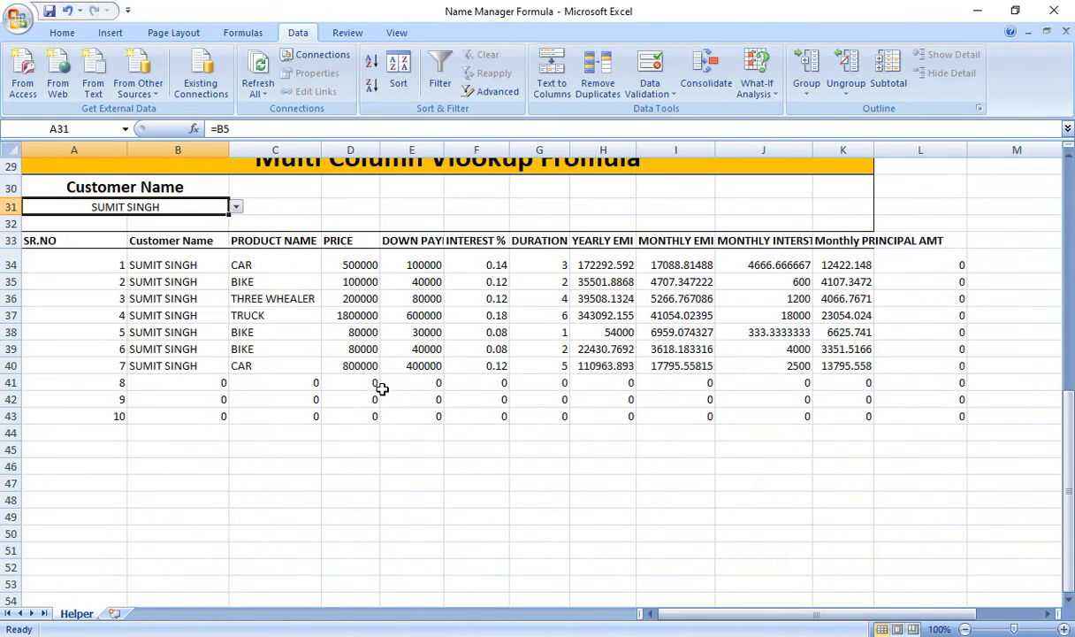
{"action": "left_click", "coordinate": [236, 207]}
{"action": "left_click", "coordinate": [53, 241]}
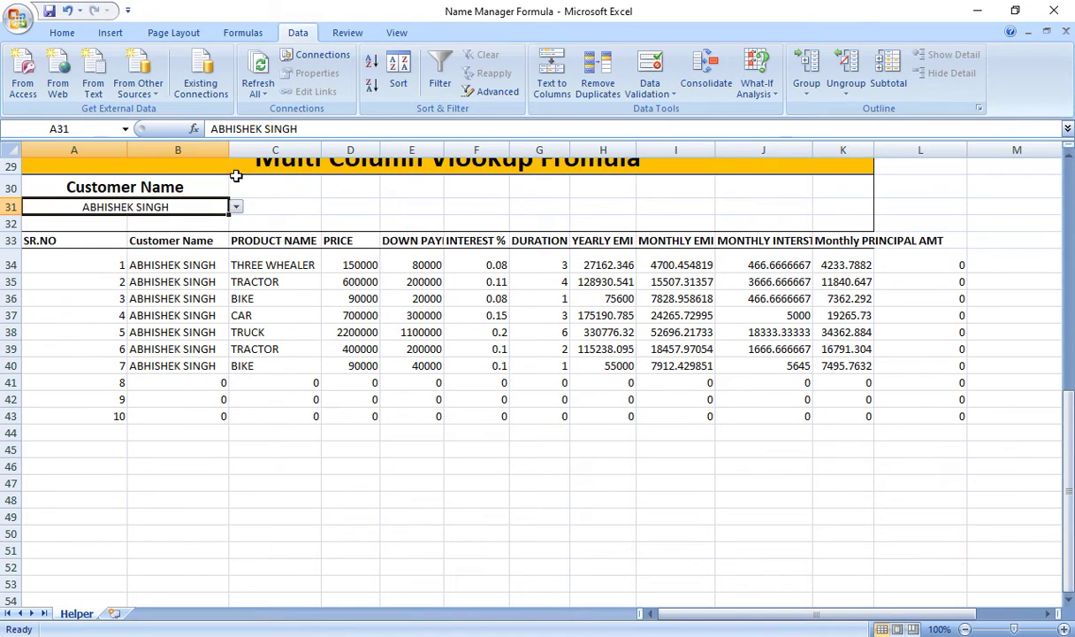
{"action": "left_click", "coordinate": [236, 208]}
{"action": "left_click", "coordinate": [80, 243]}
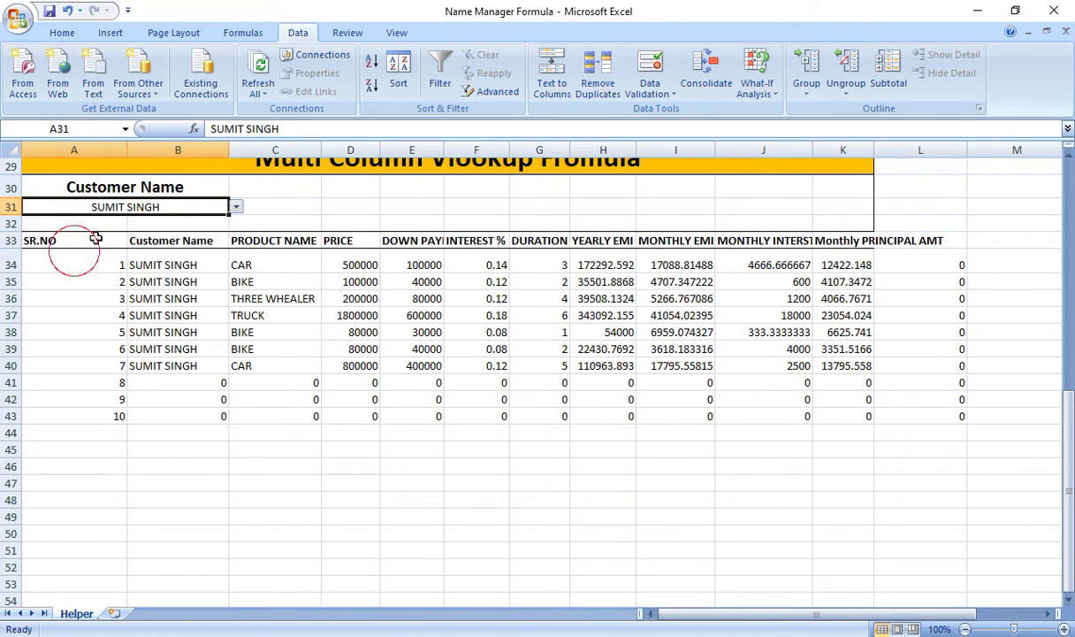
{"action": "left_click", "coordinate": [236, 208]}
{"action": "left_click", "coordinate": [78, 292]}
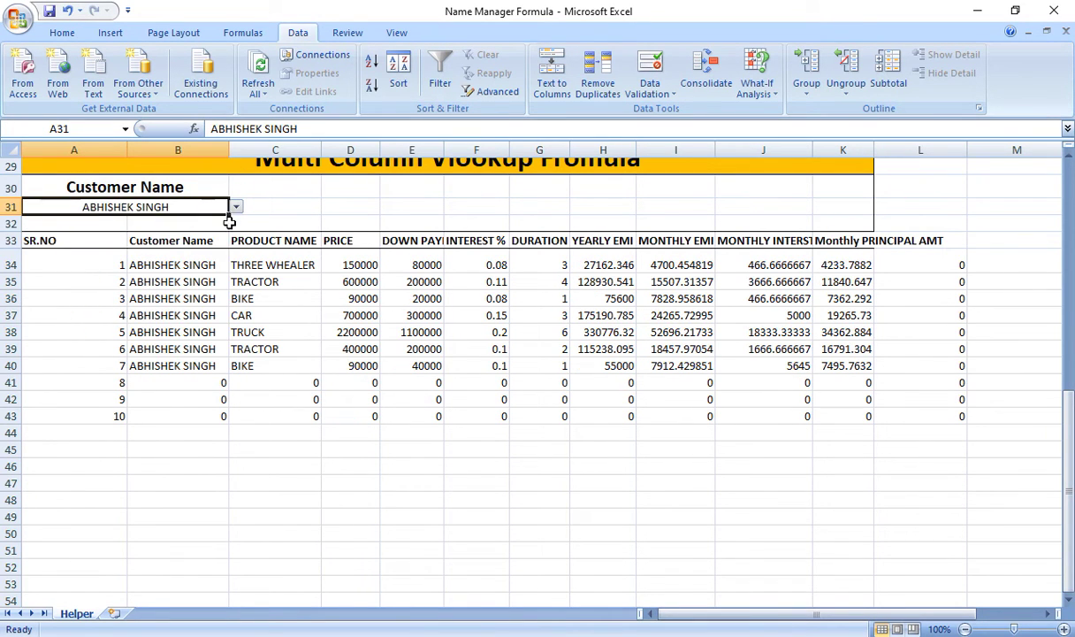
{"action": "left_click", "coordinate": [236, 208]}
{"action": "left_click", "coordinate": [80, 288]}
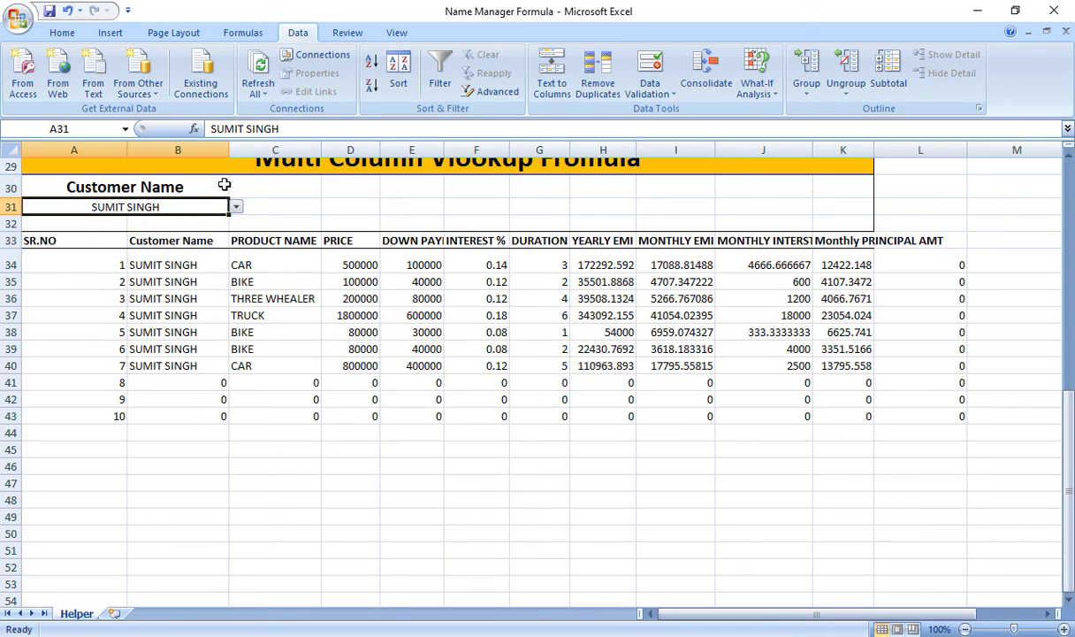
{"action": "left_click", "coordinate": [236, 207]}
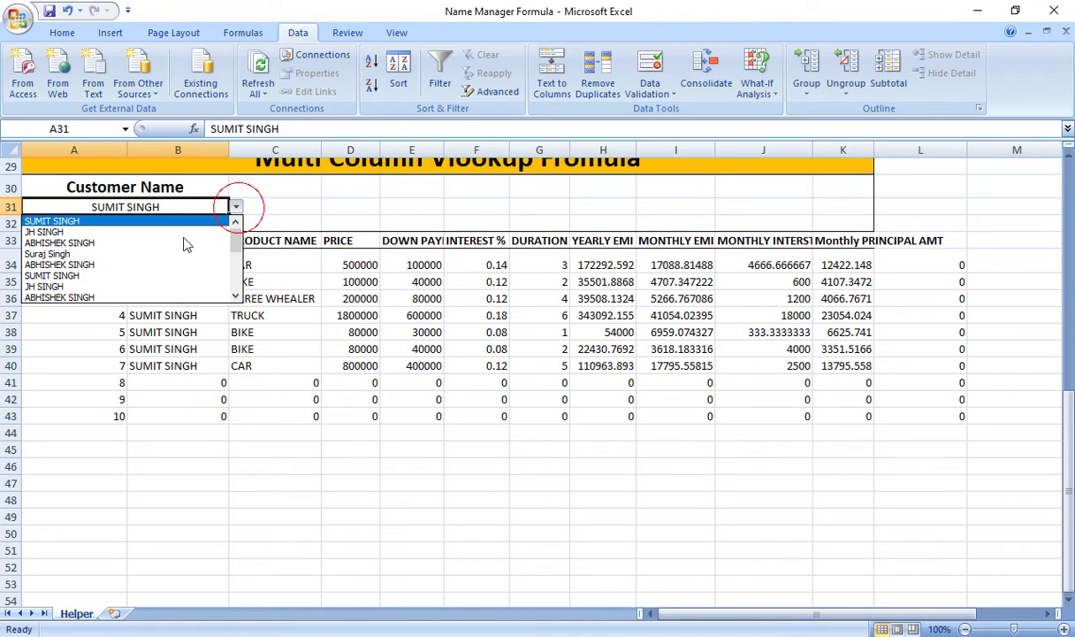
{"action": "left_click", "coordinate": [90, 278]}
{"action": "left_click", "coordinate": [237, 207]}
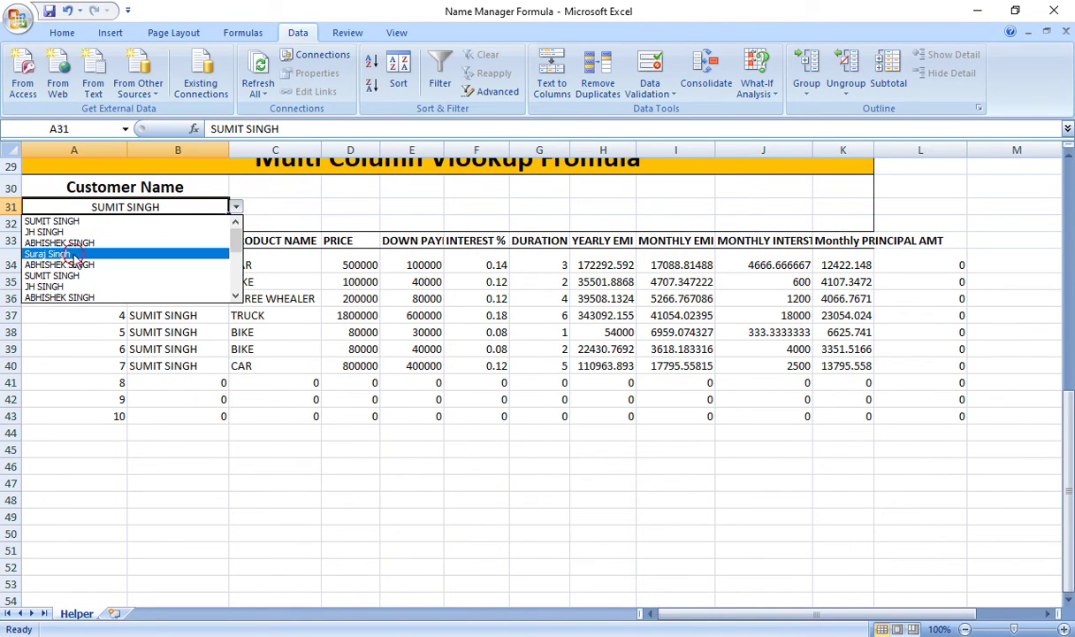
{"action": "left_click", "coordinate": [75, 256]}
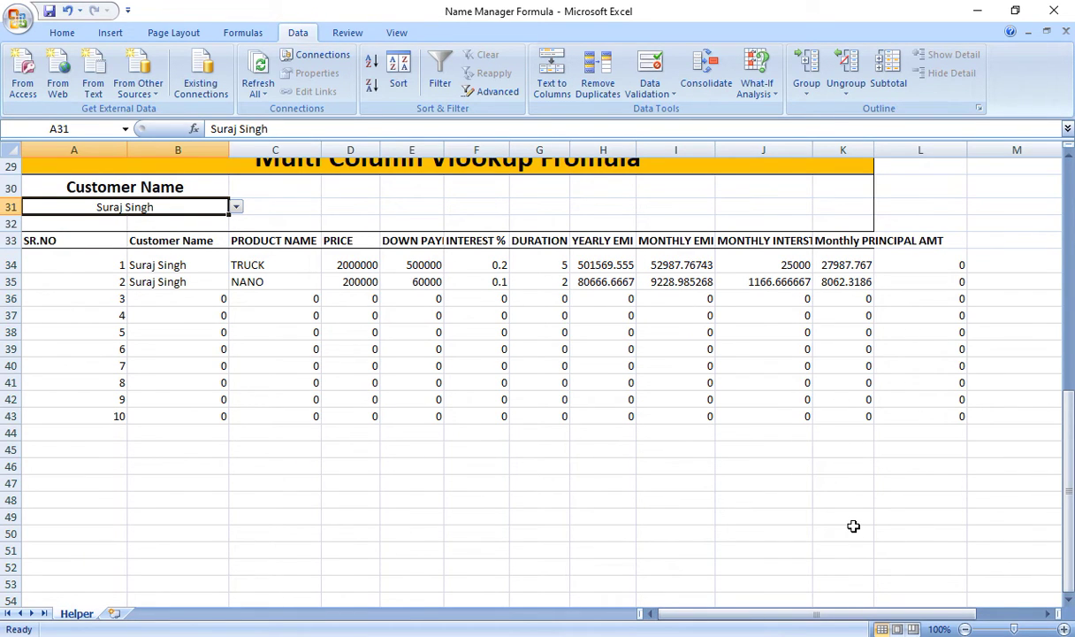
{"action": "scroll", "coordinate": [854, 526], "scroll_direction": "up", "scroll_amount": 4}
{"action": "scroll", "coordinate": [854, 524], "scroll_direction": "up", "scroll_amount": 6}
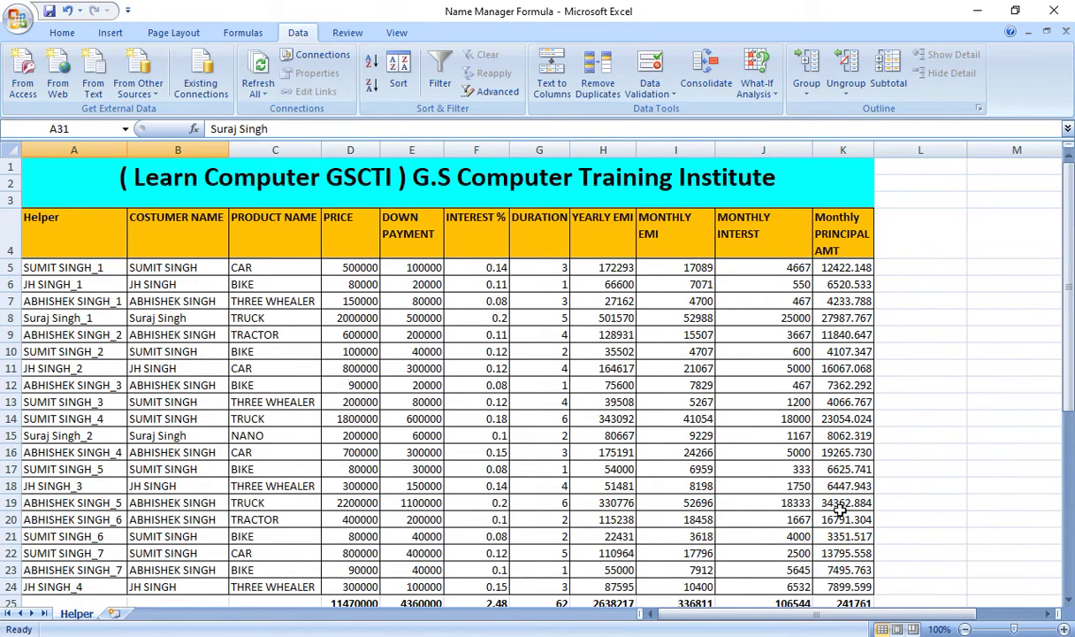